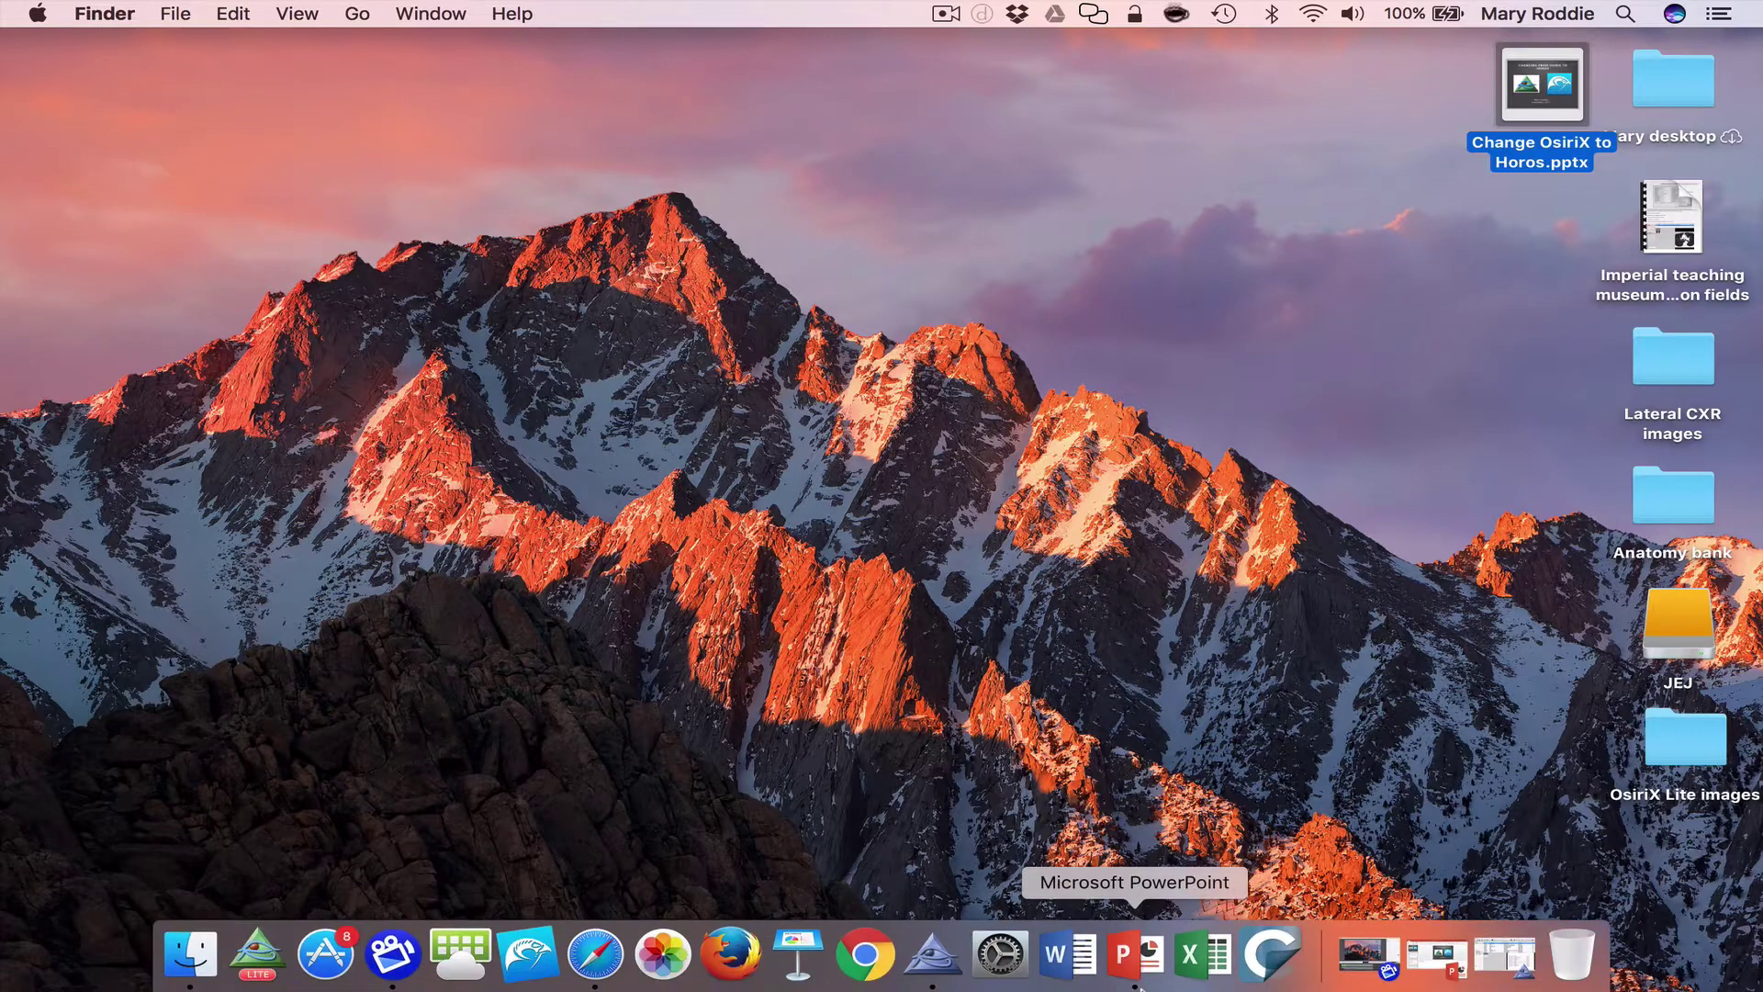
Step: Switch to OsiriX MD to view the FRCR set 1 database, and quit OsiriX MD
left_click(949, 955)
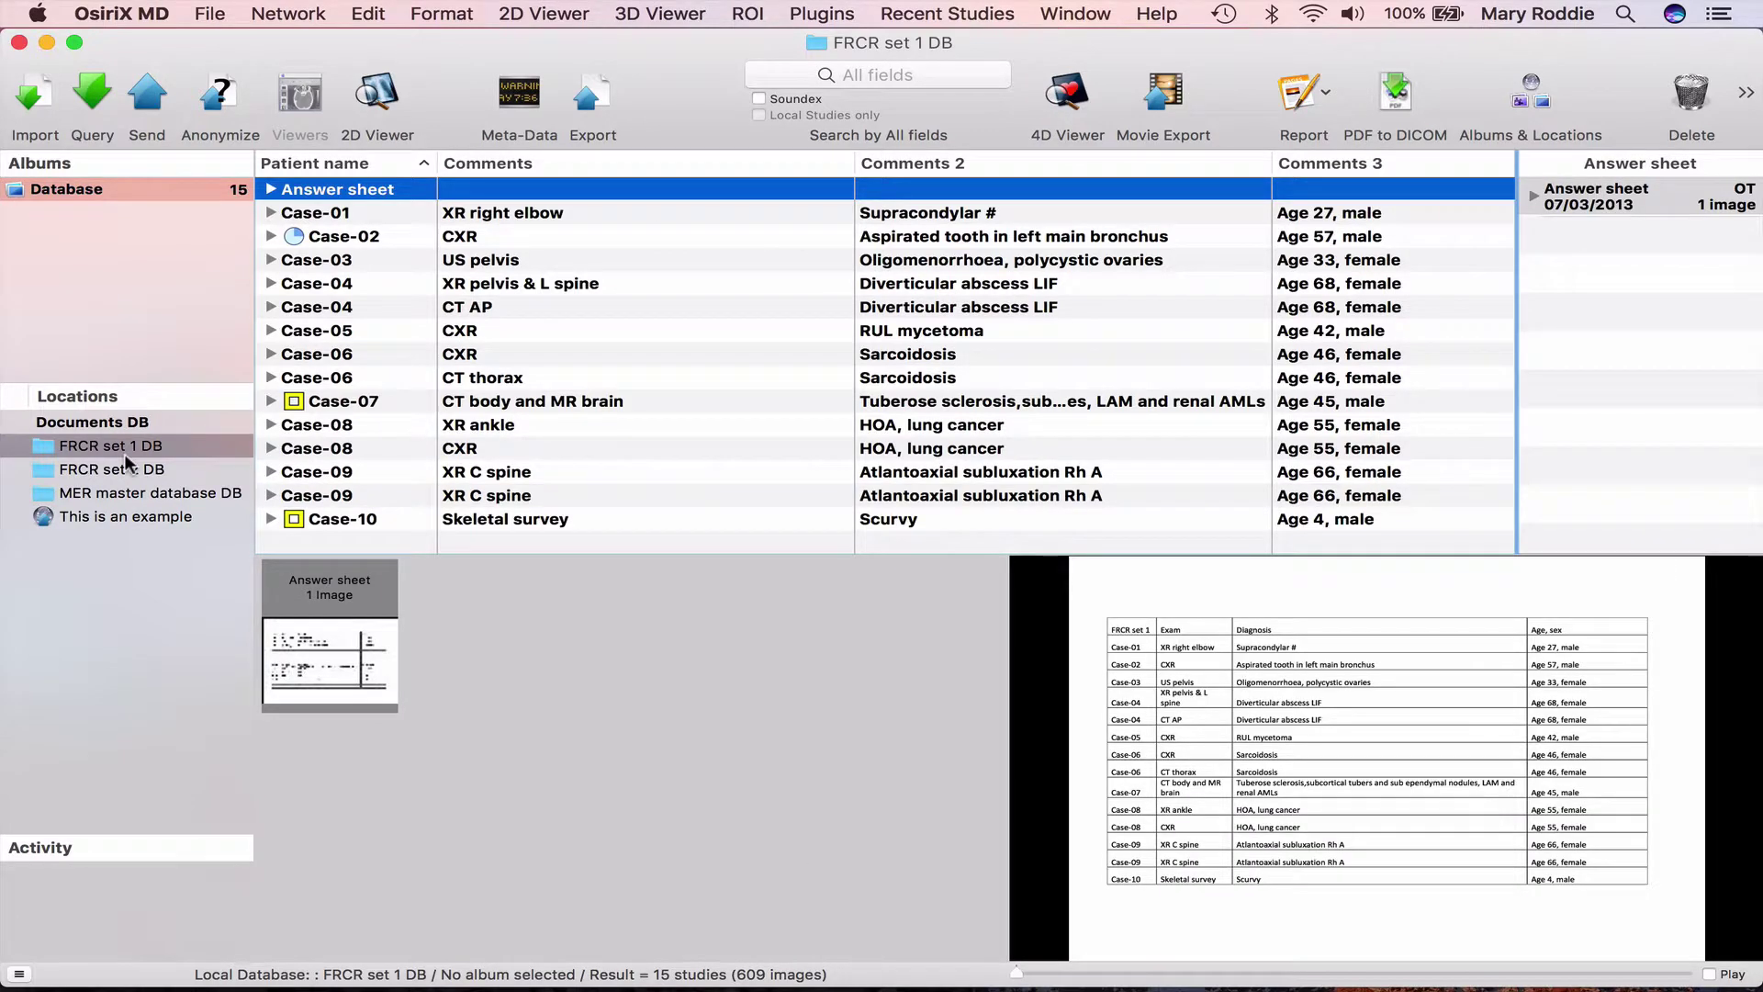
left_click(132, 12)
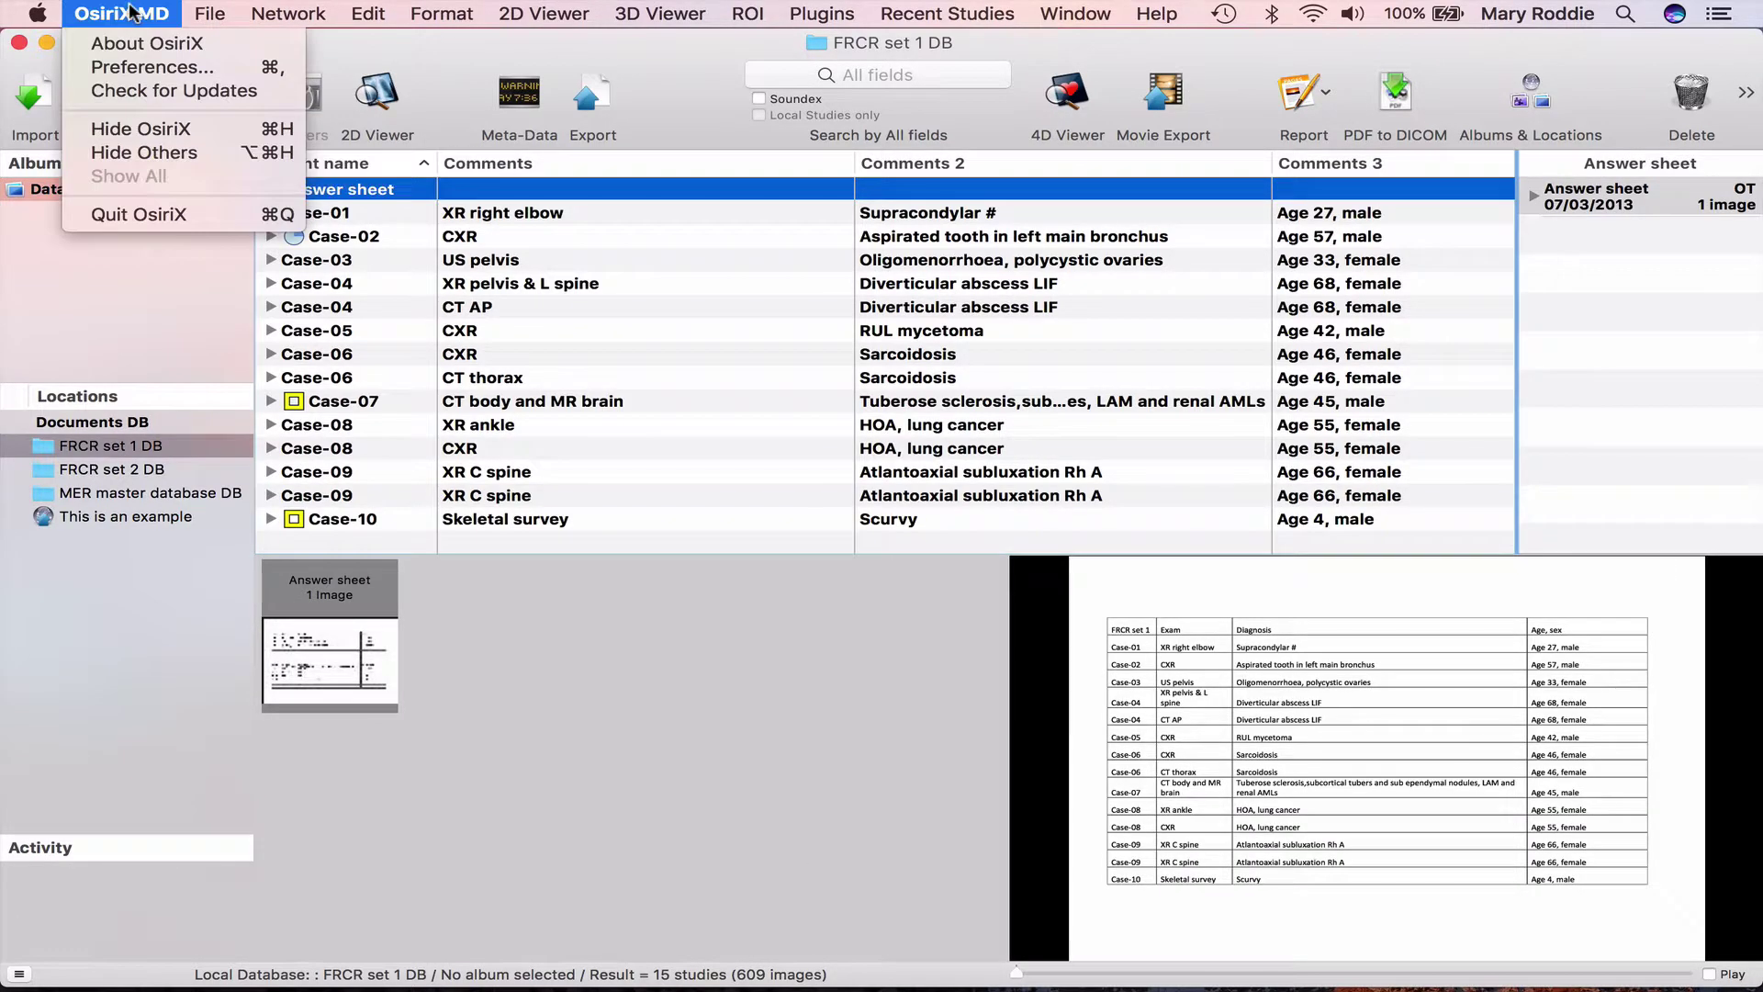
left_click(139, 217)
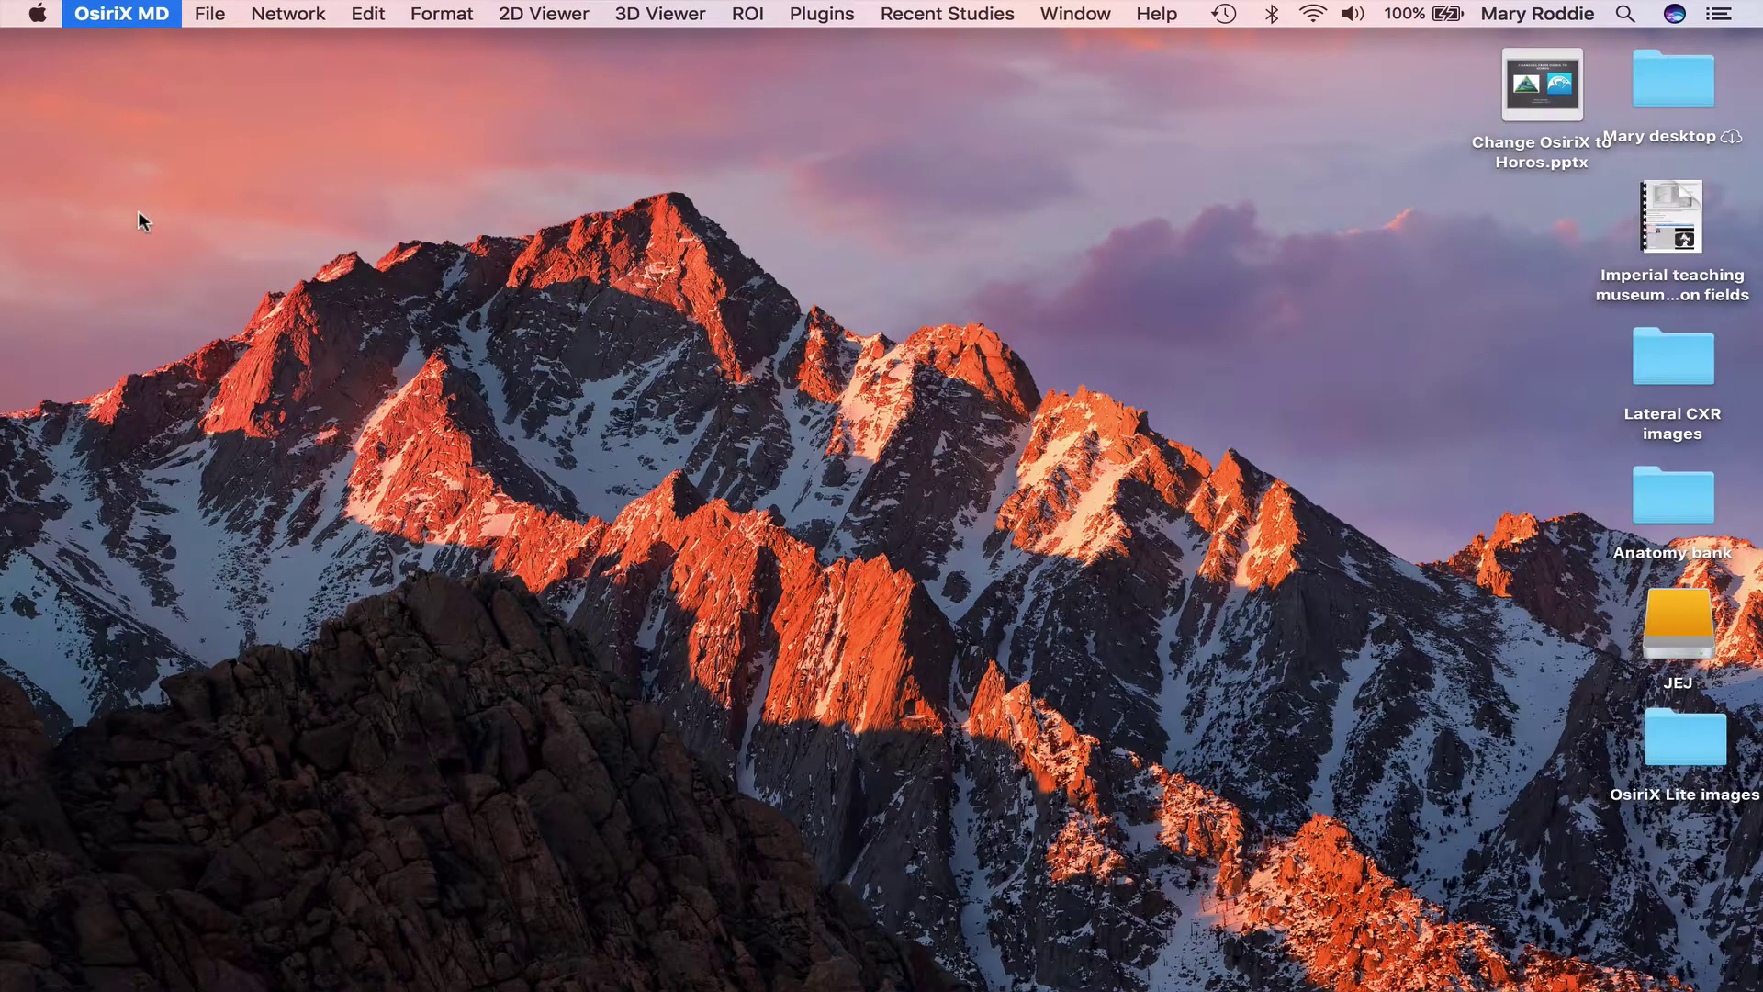
Step: In Finder, copy the FRCR set 1 folder from the JEJ drive to the desktop and close the drive's window
double_click(1702, 640)
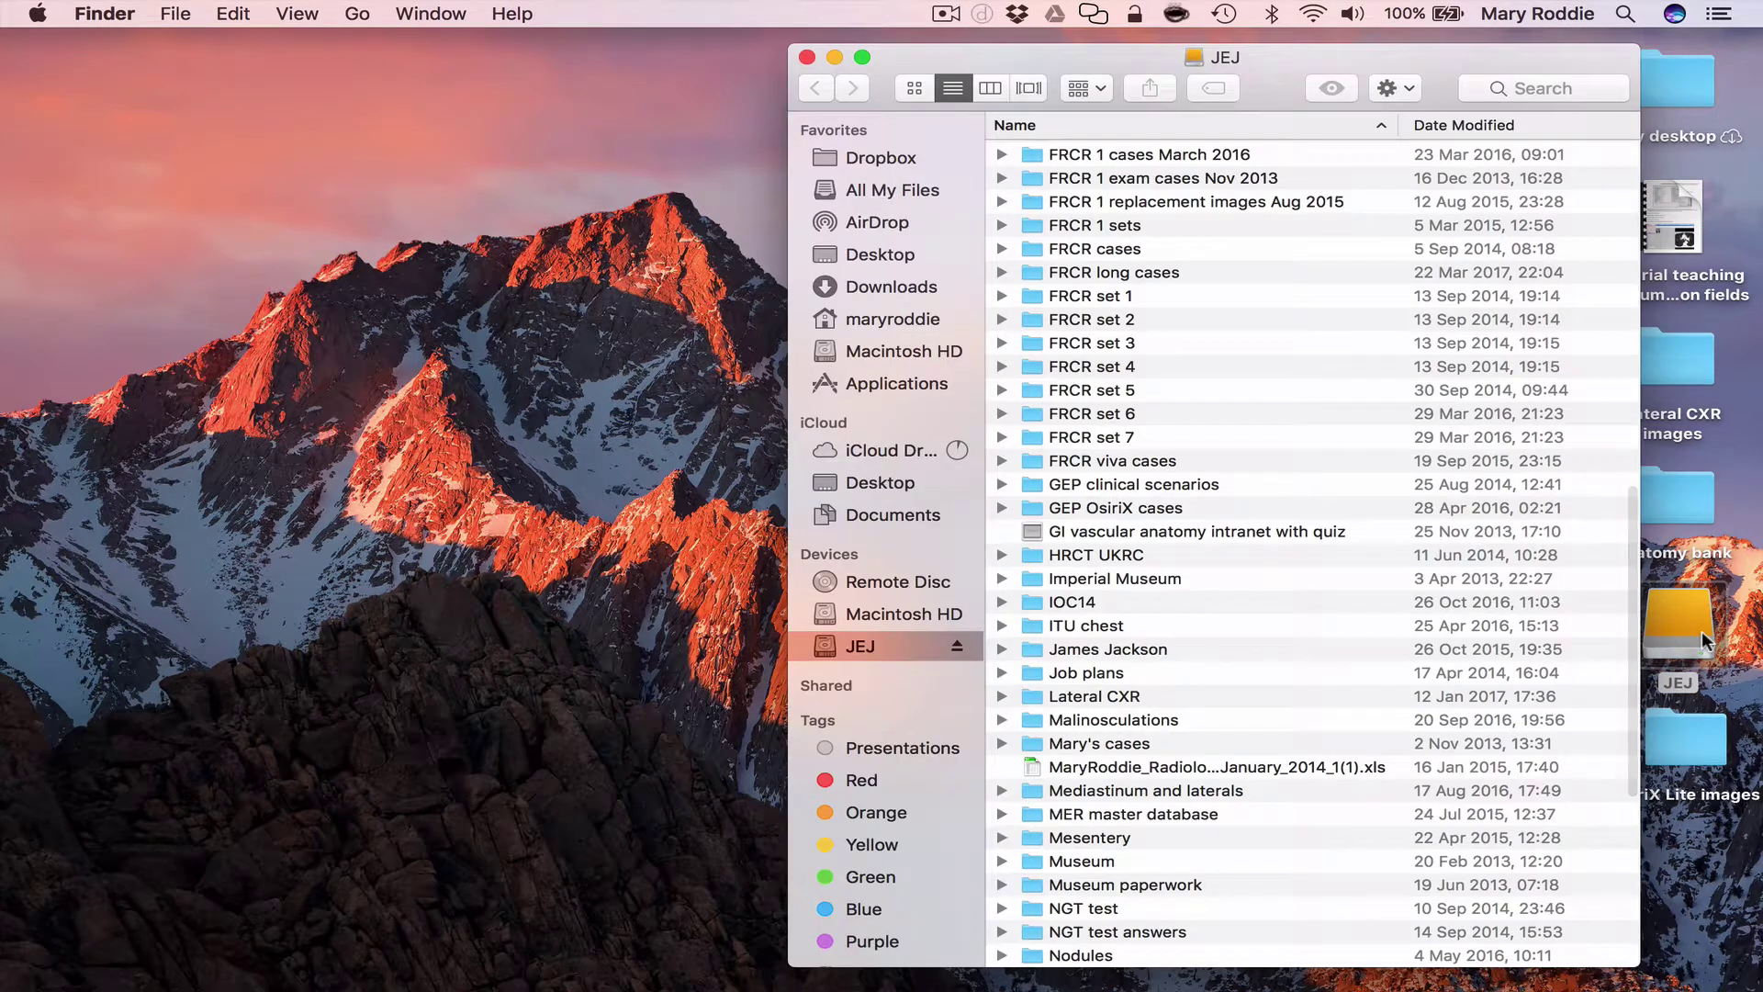
scroll(1350, 504, "down", 8)
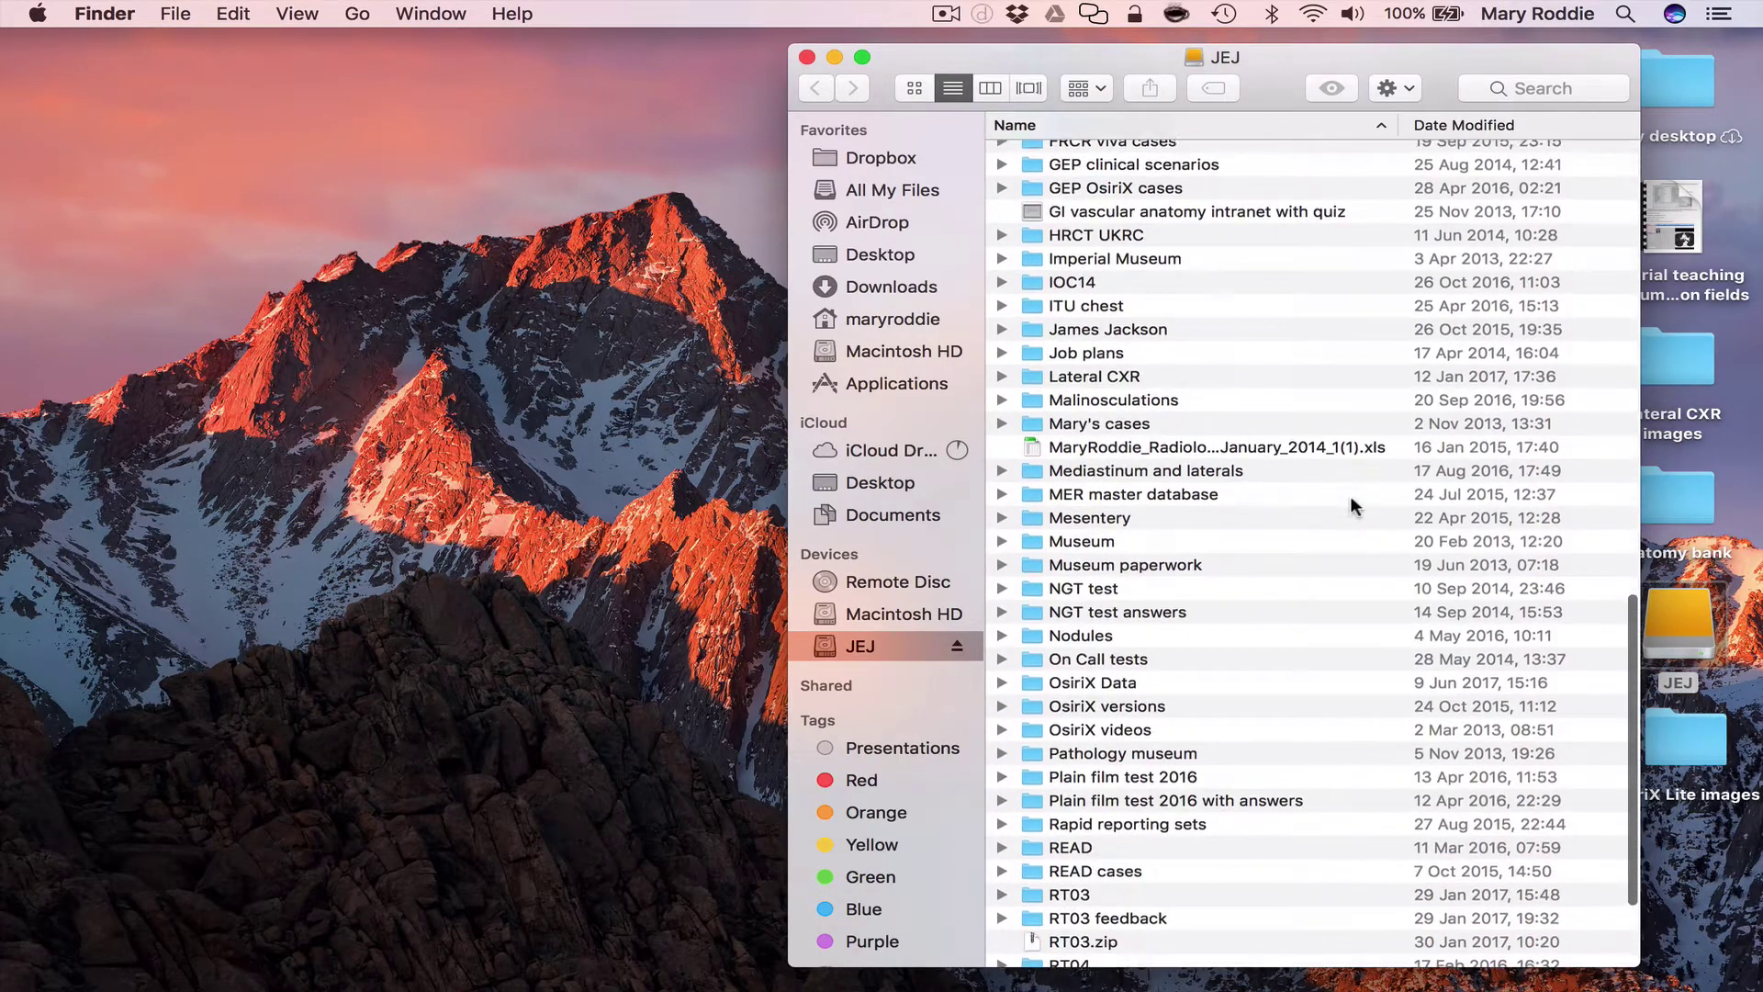
scroll(1350, 504, "up", 12)
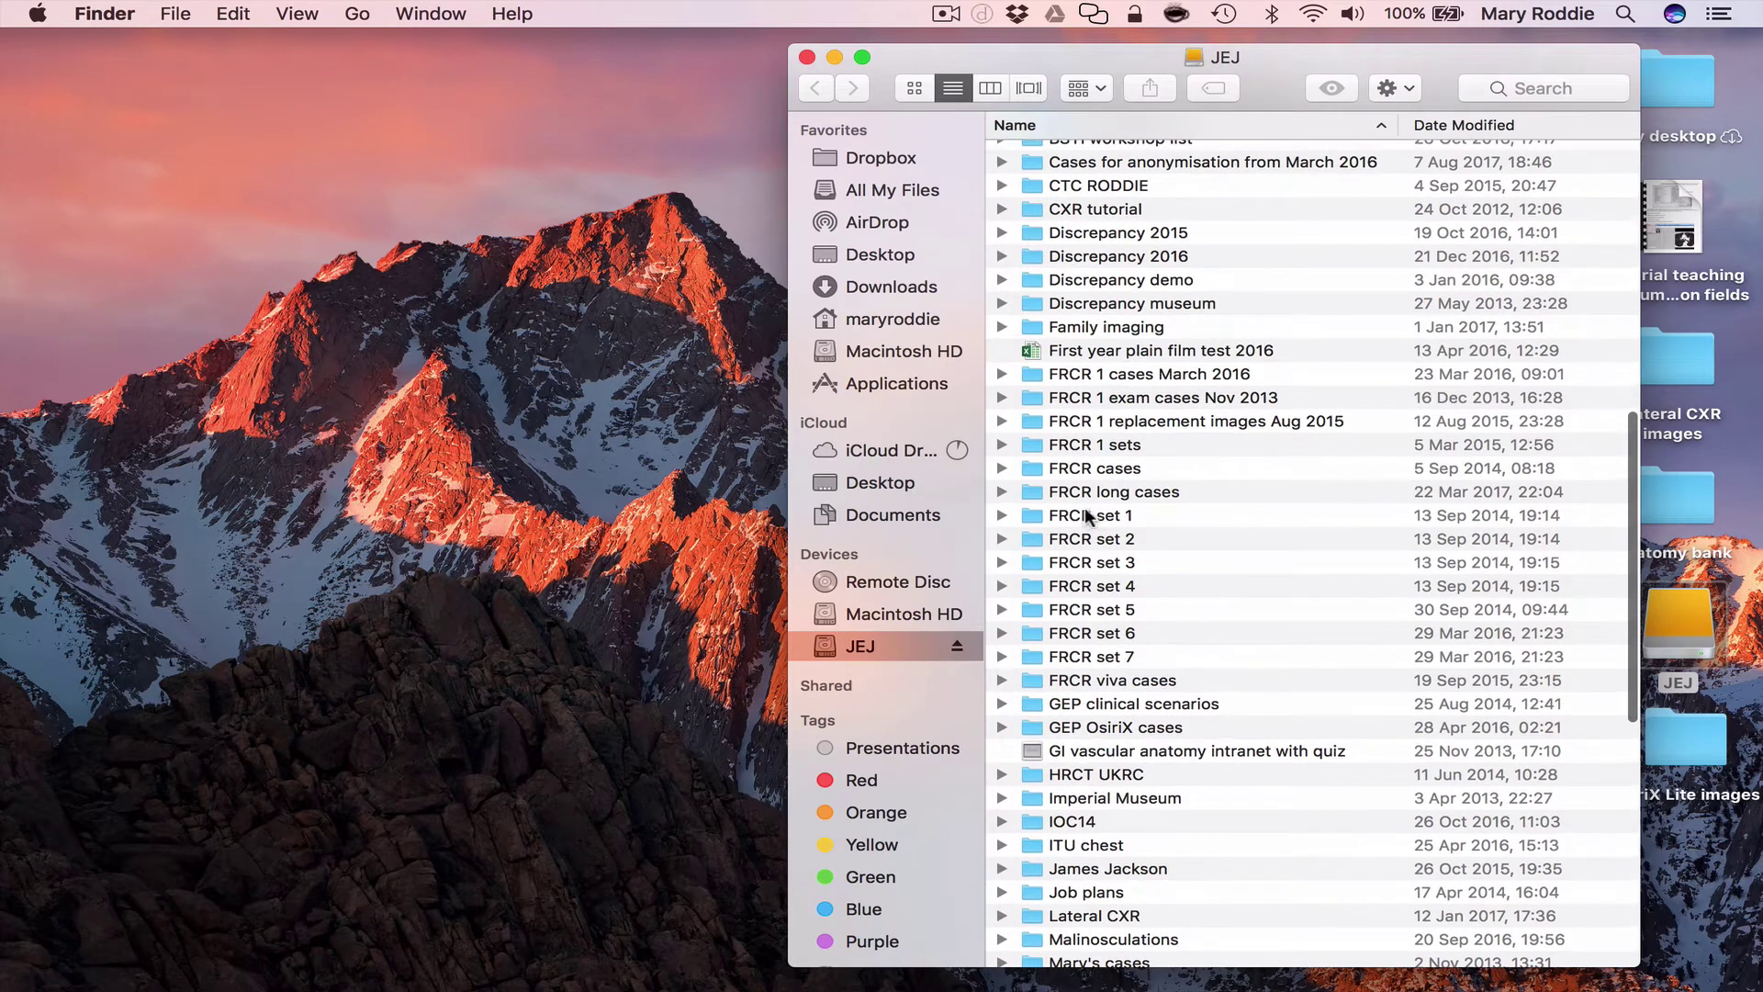
left_click(1082, 517)
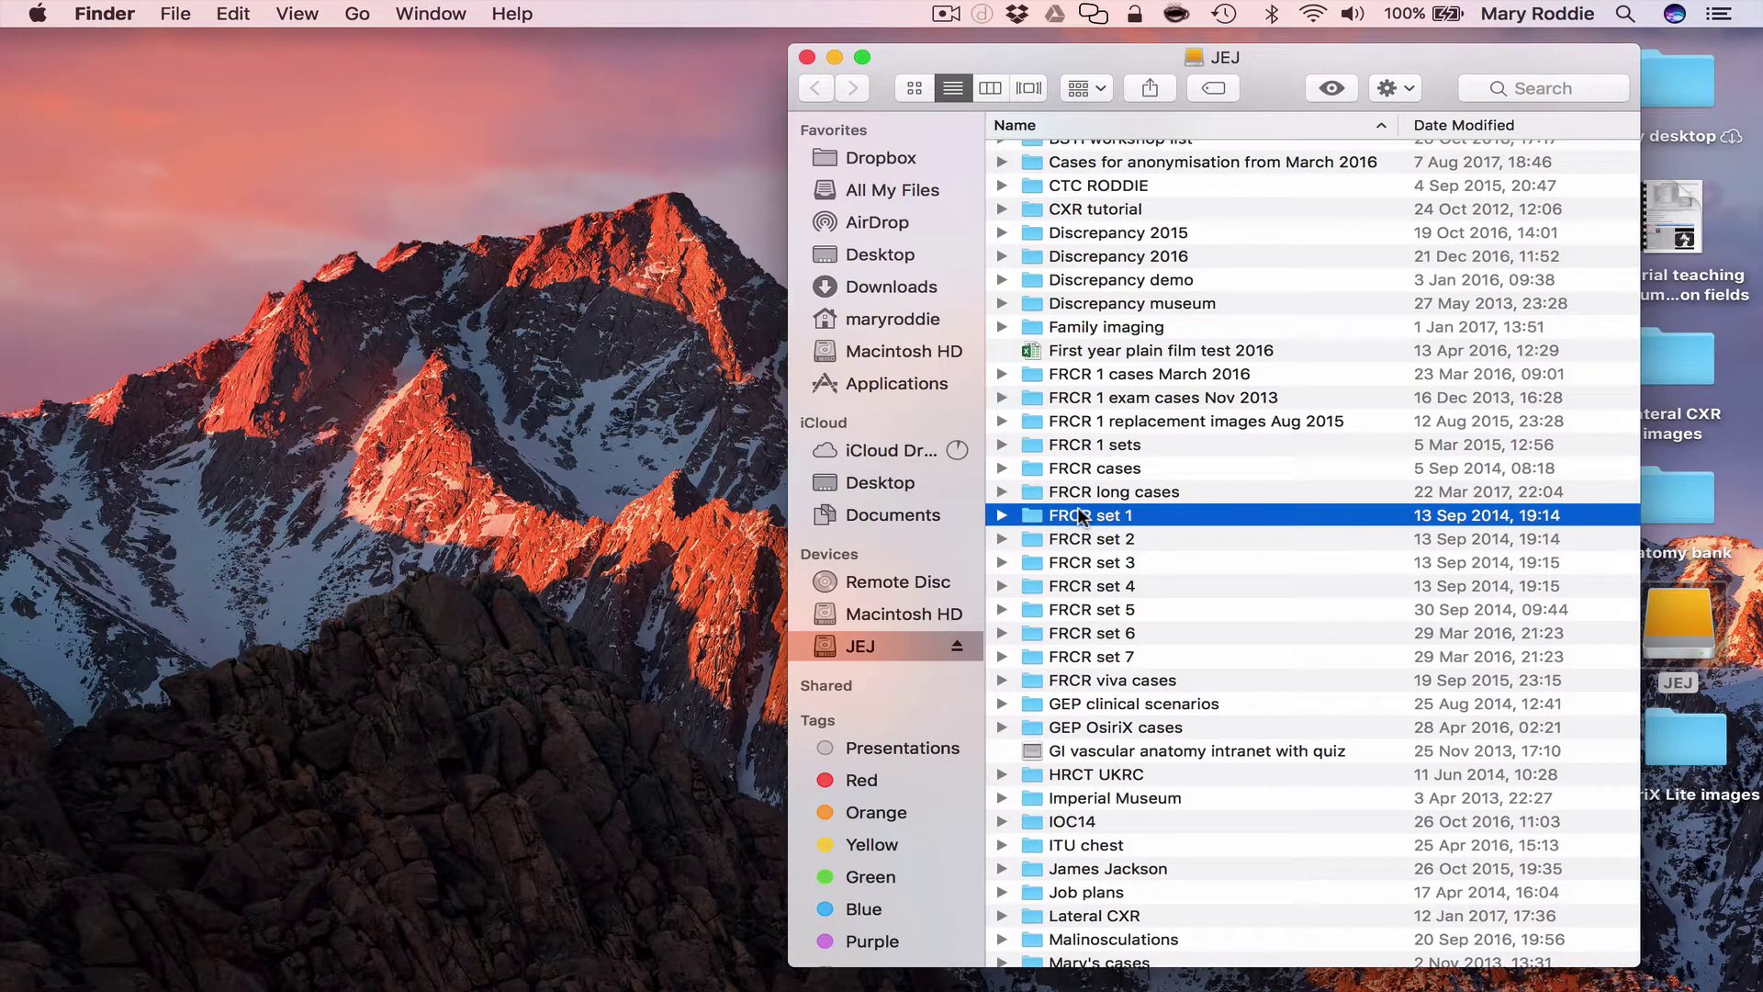
right_click(1081, 517)
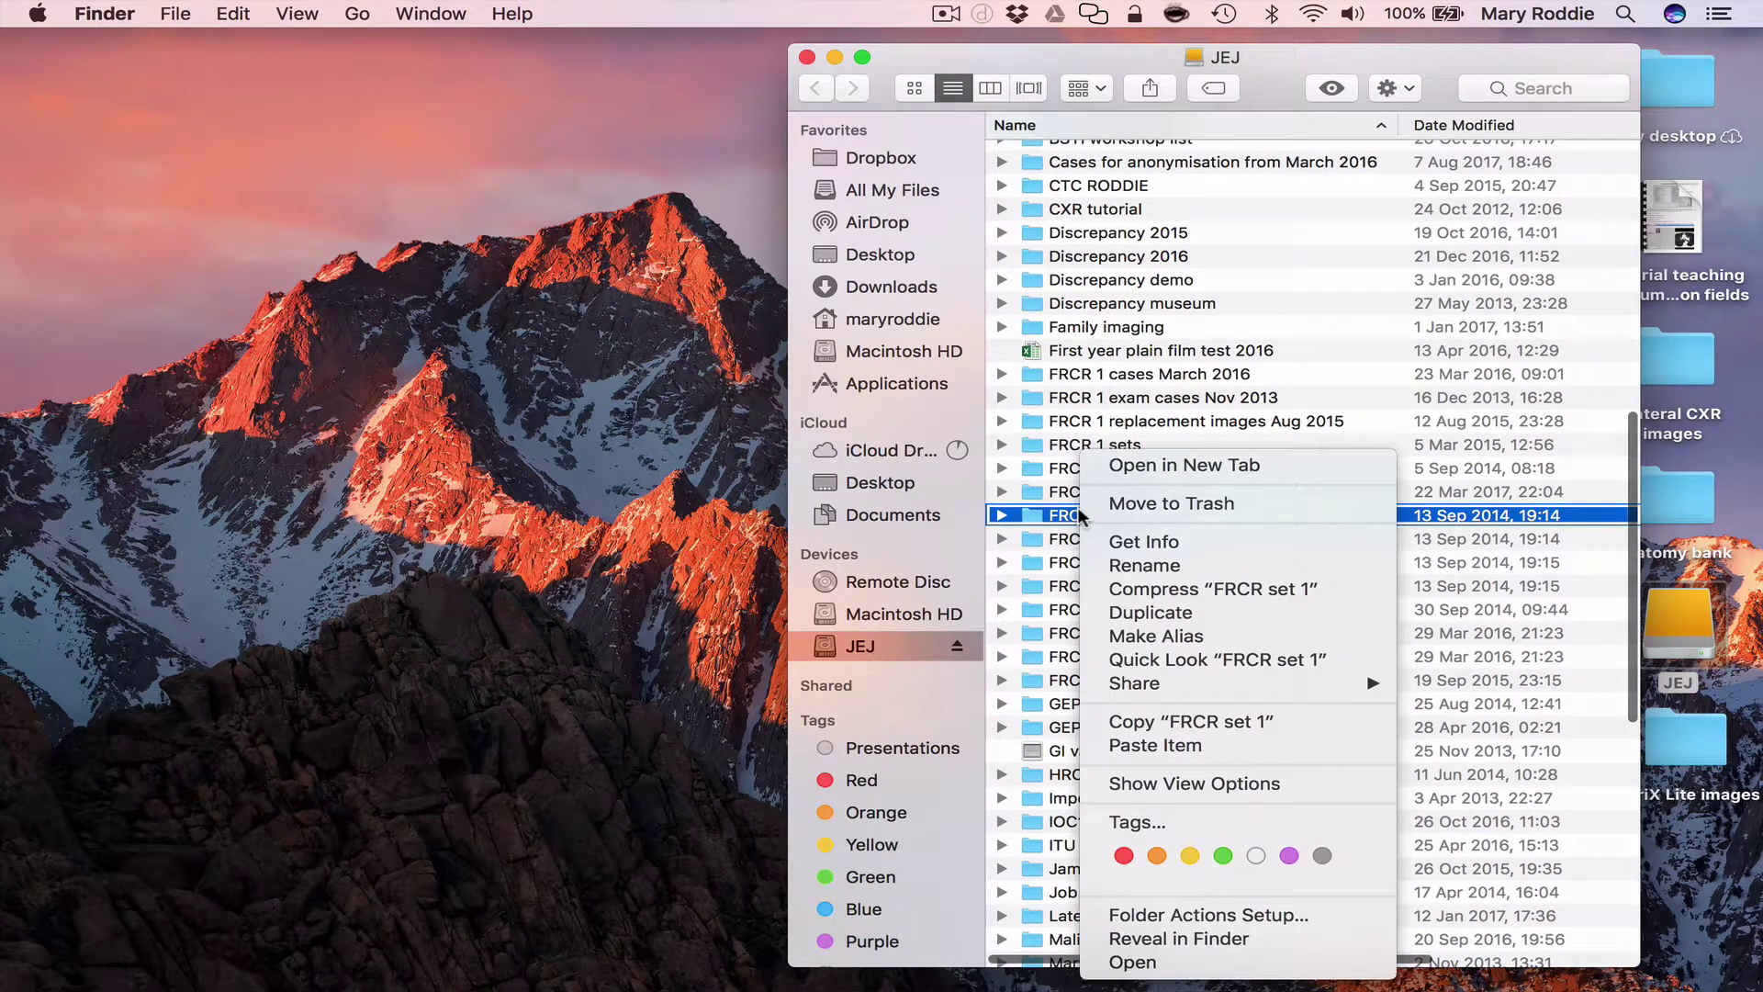
left_click(1132, 720)
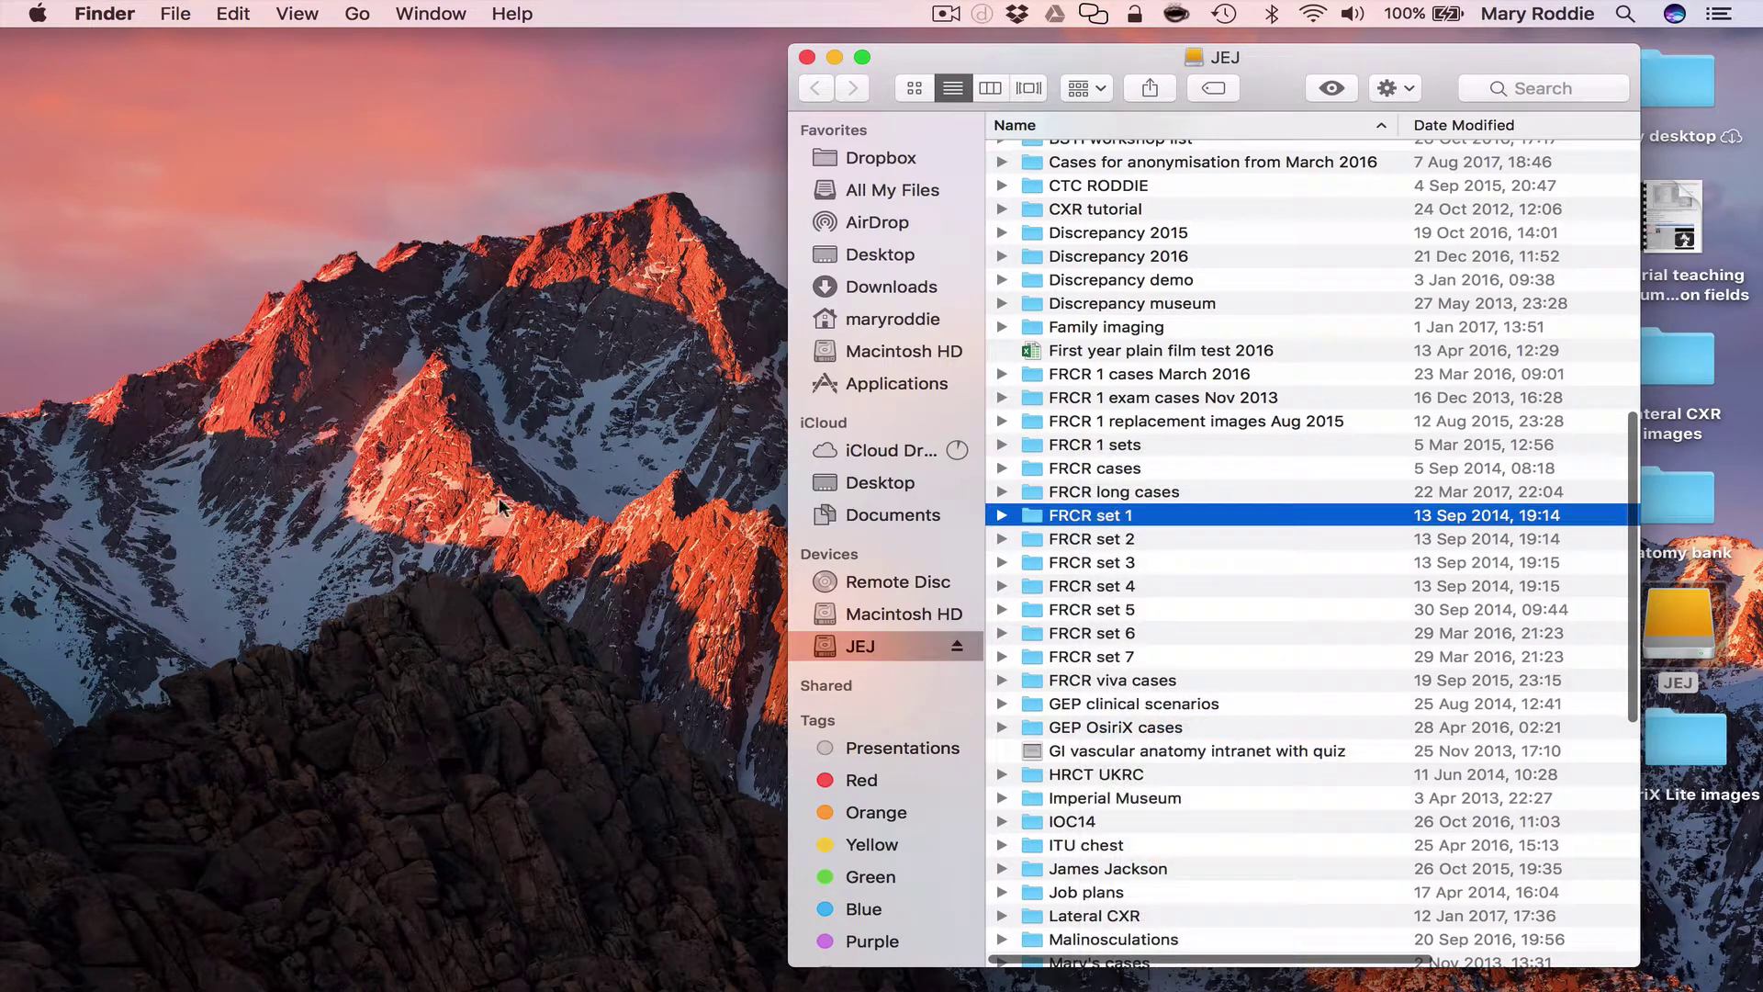
left_click(448, 471)
right_click(448, 471)
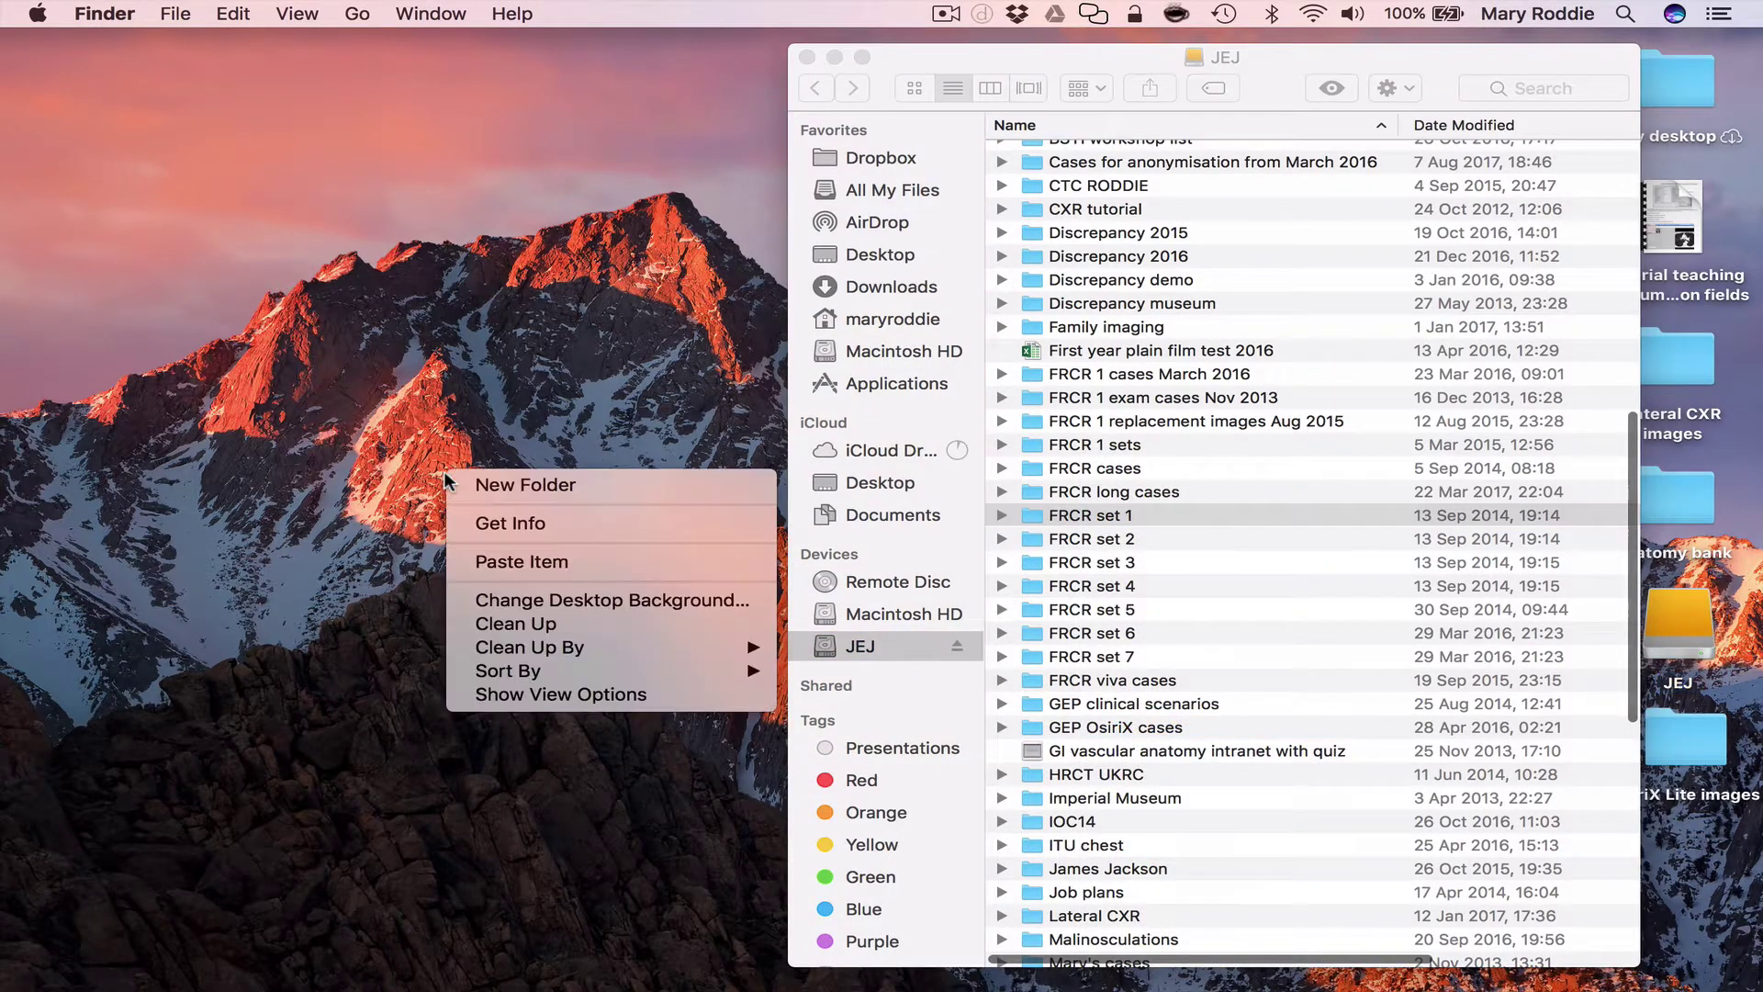
left_click(470, 563)
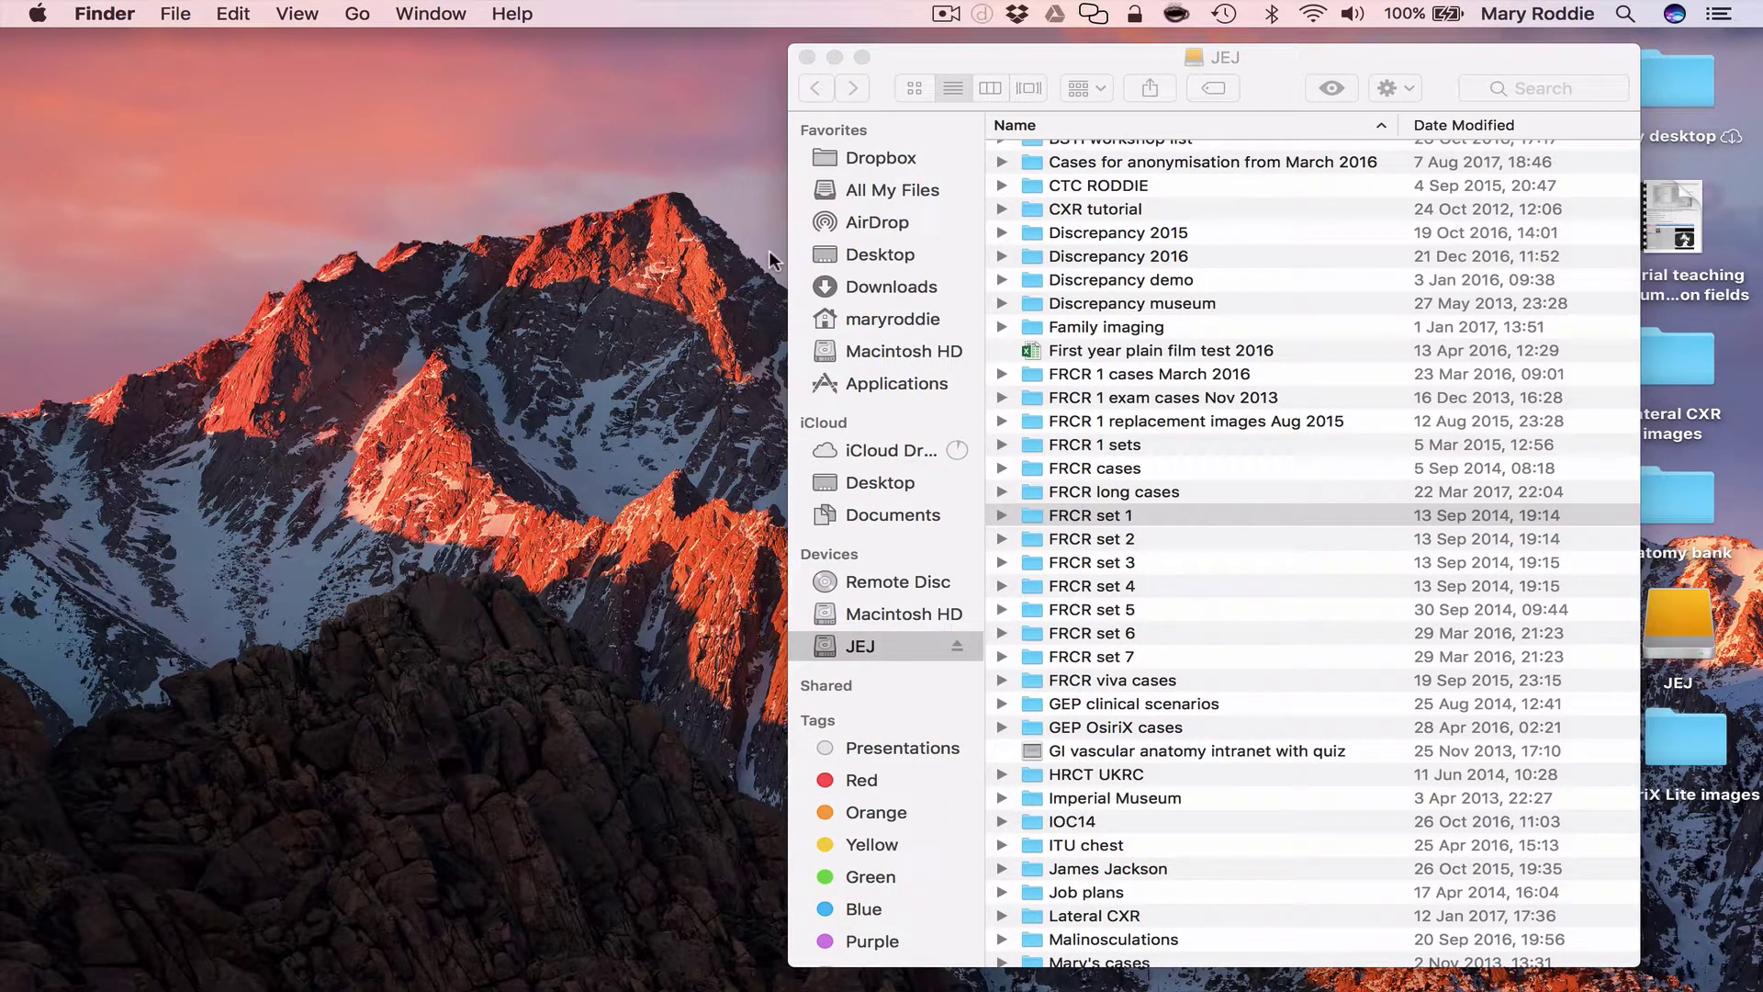
left_click(803, 53)
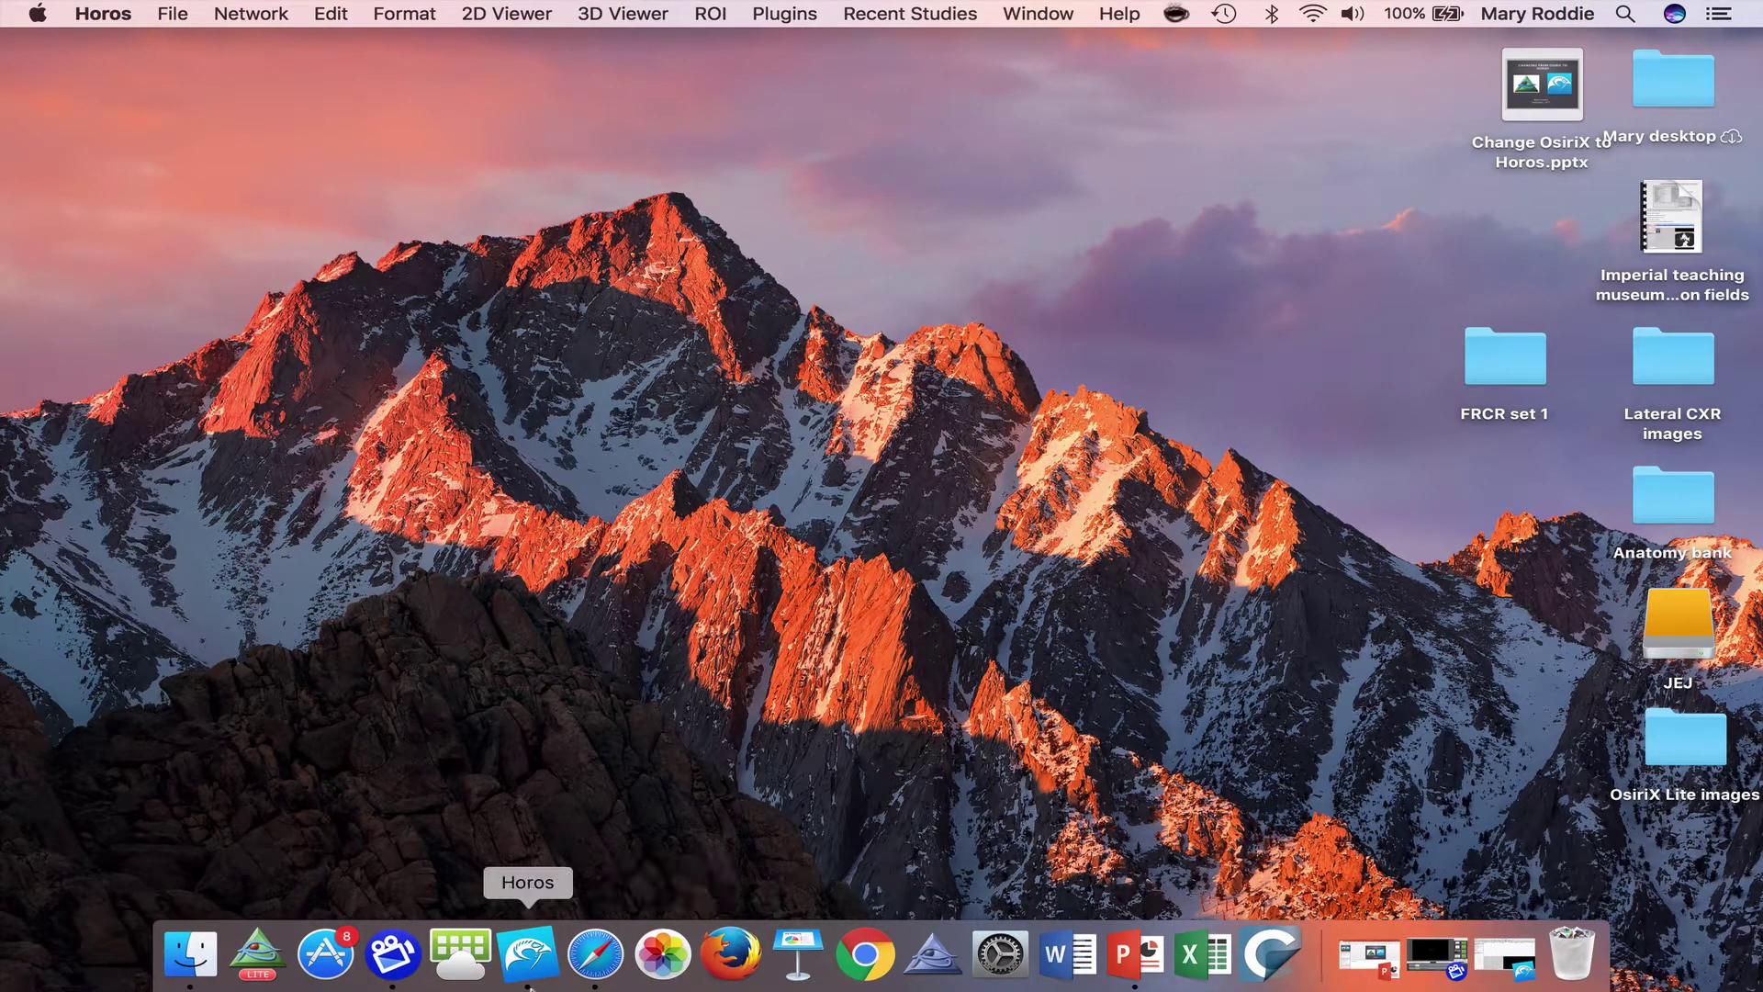
Step: Open Horos and try to create a new database folder from FRCR set 1 on the desktop
left_click(528, 950)
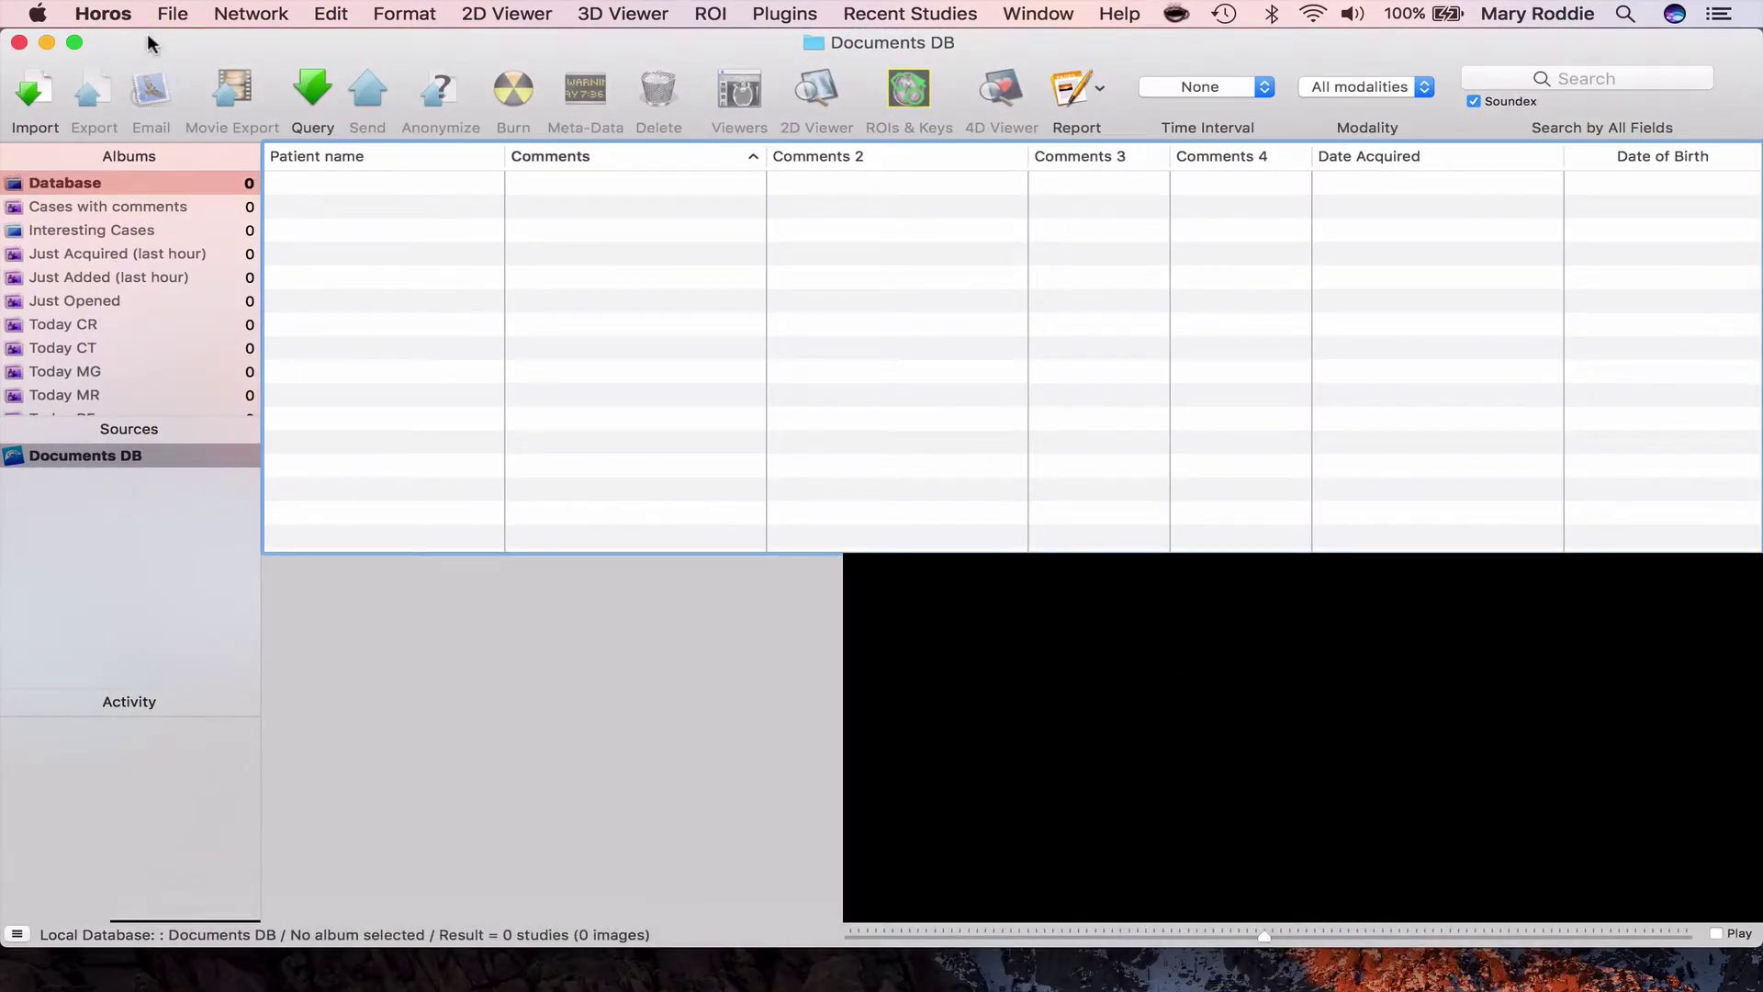
left_click(170, 14)
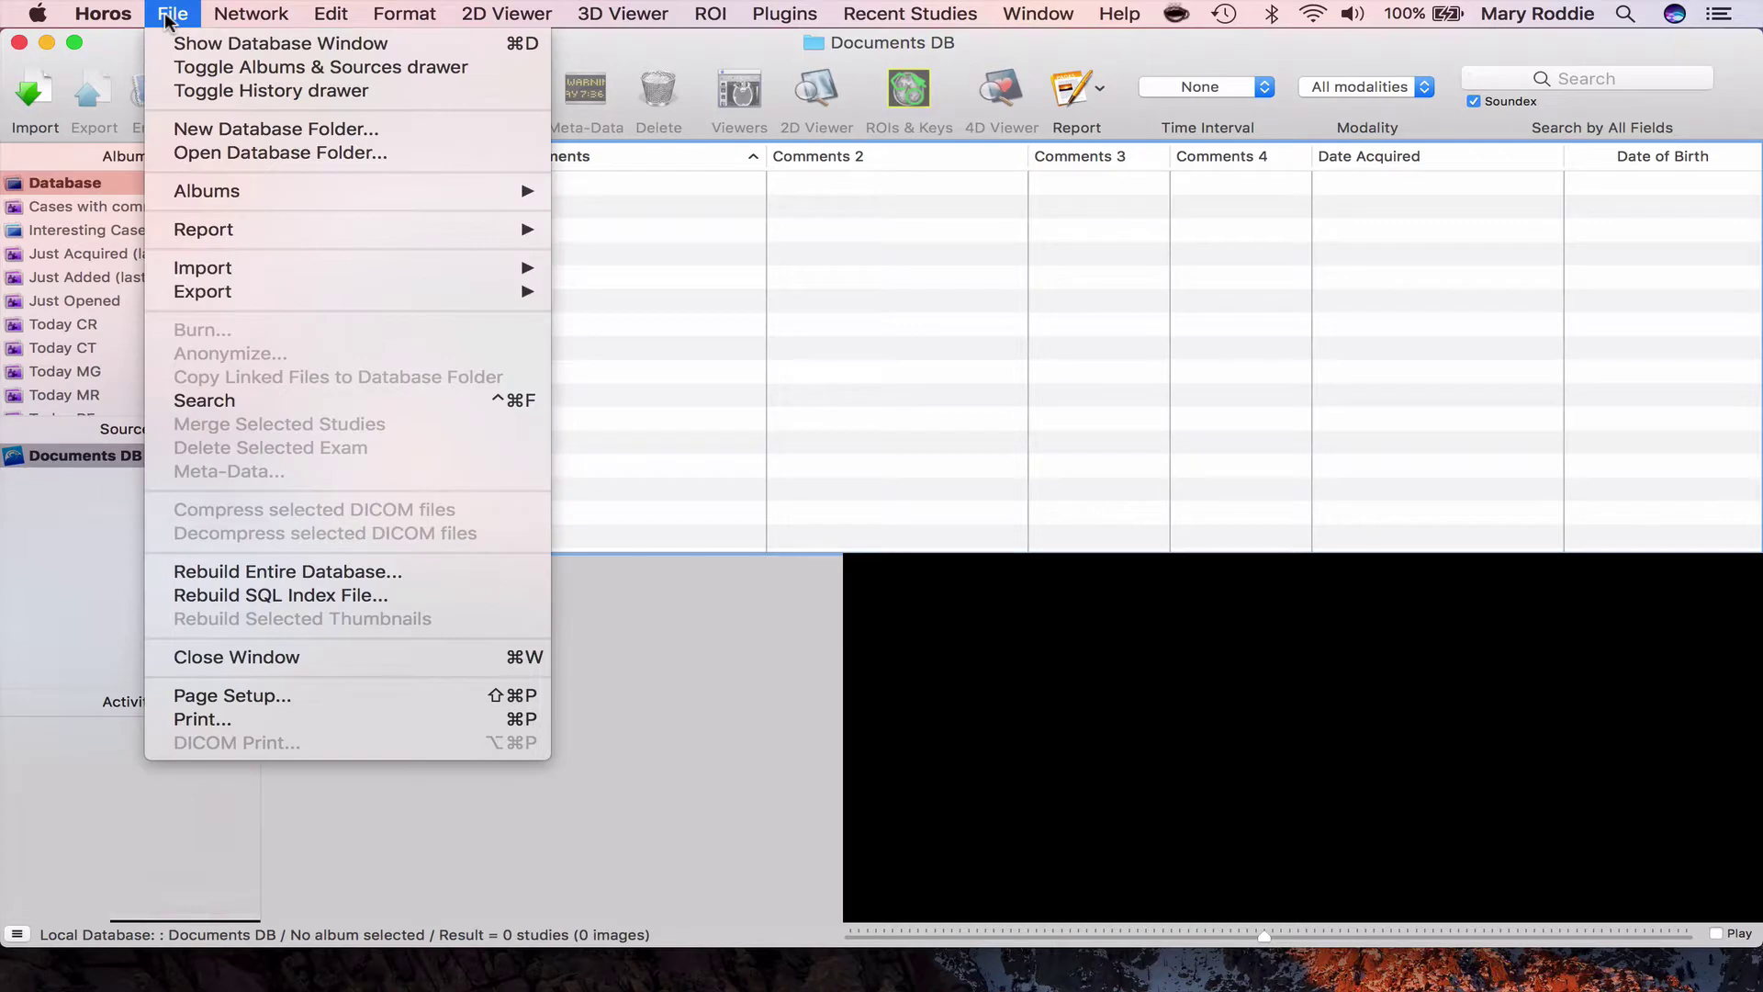
left_click(197, 130)
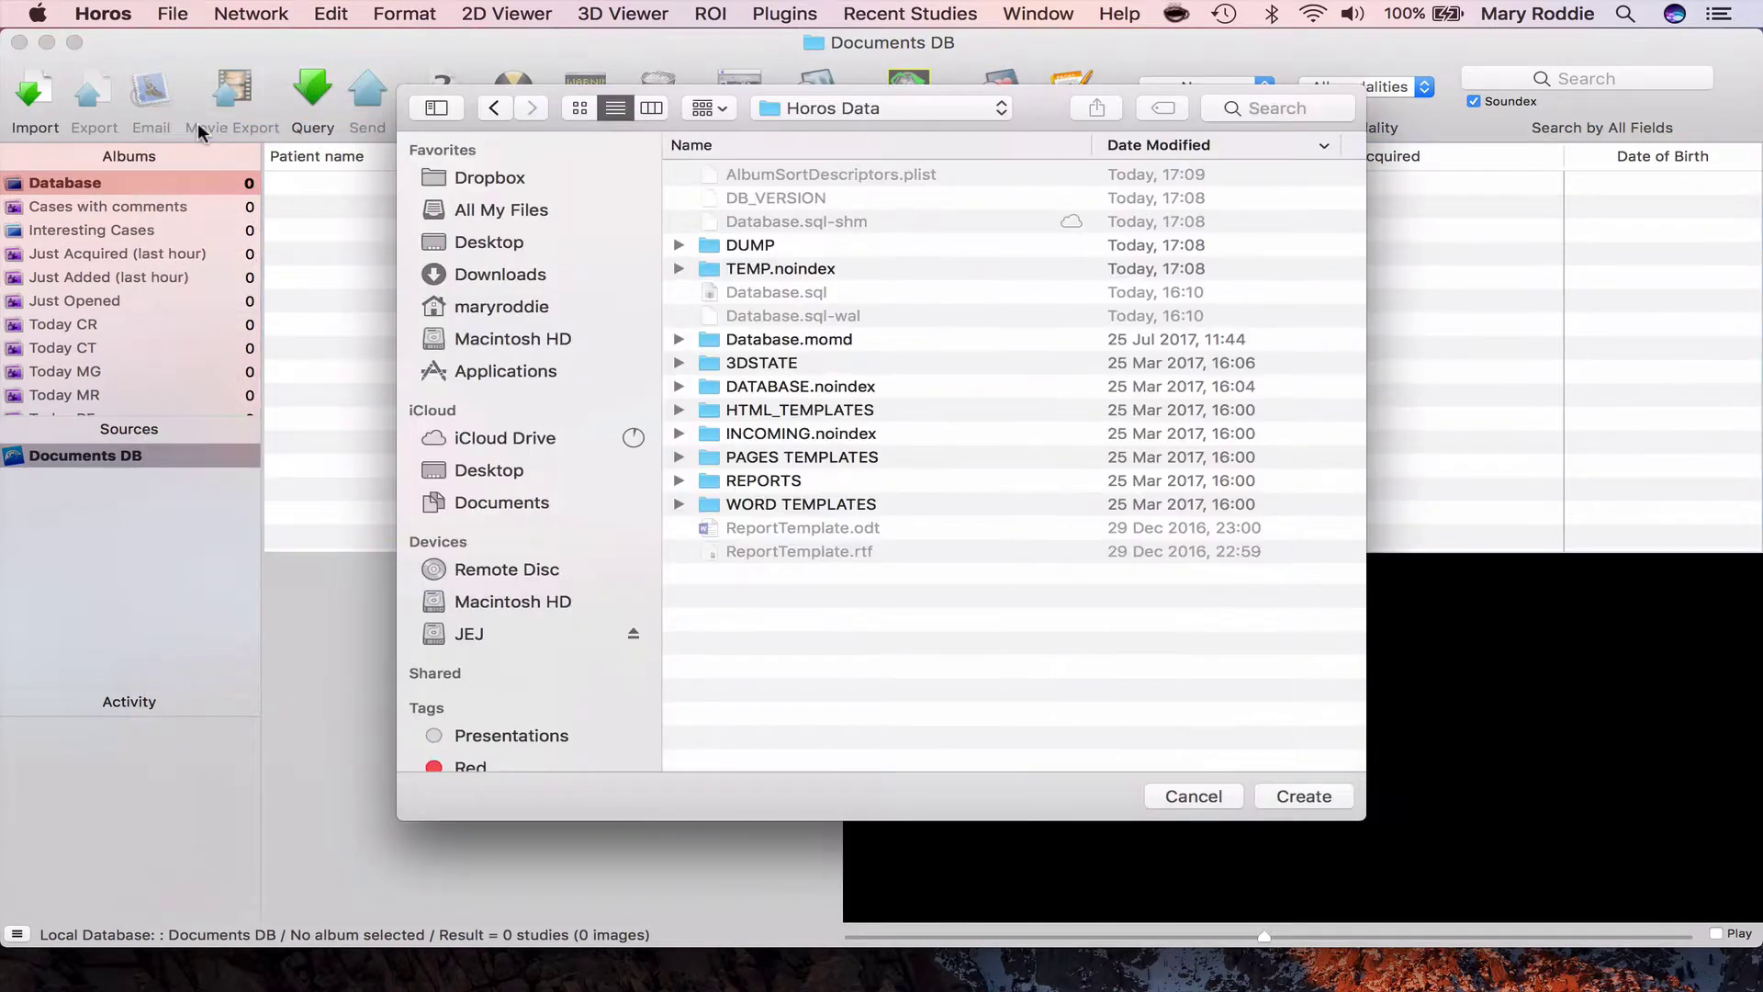
left_click(487, 241)
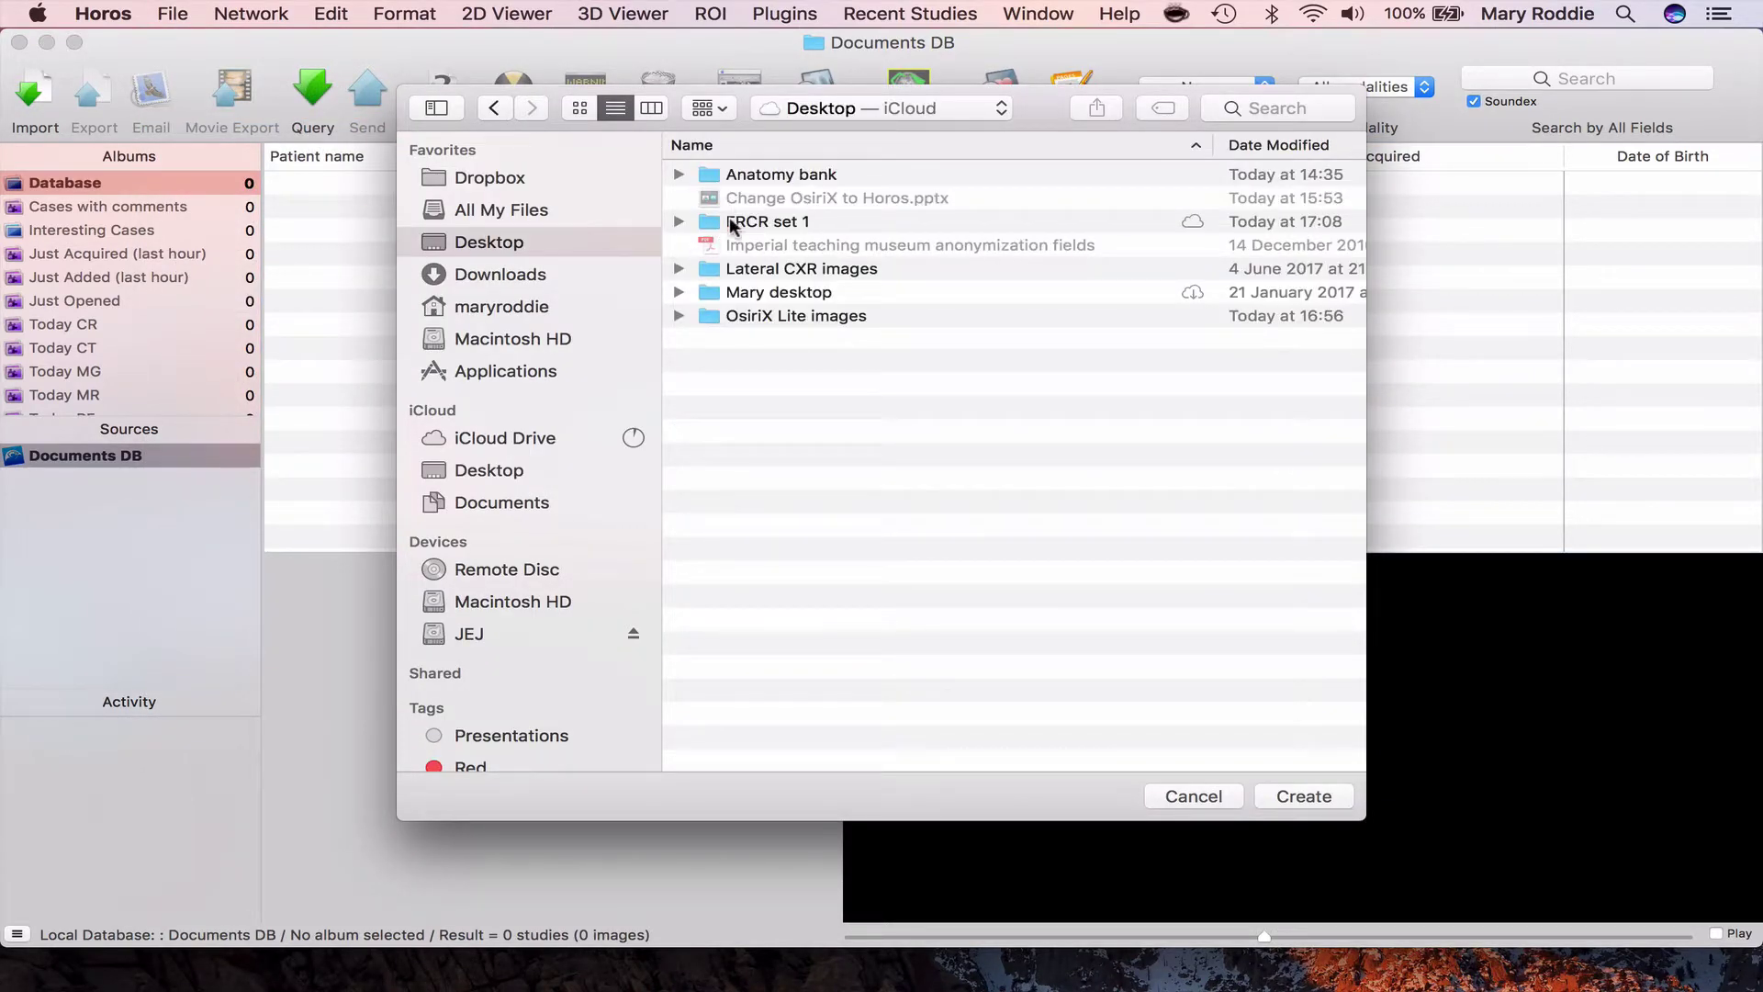
left_click(762, 224)
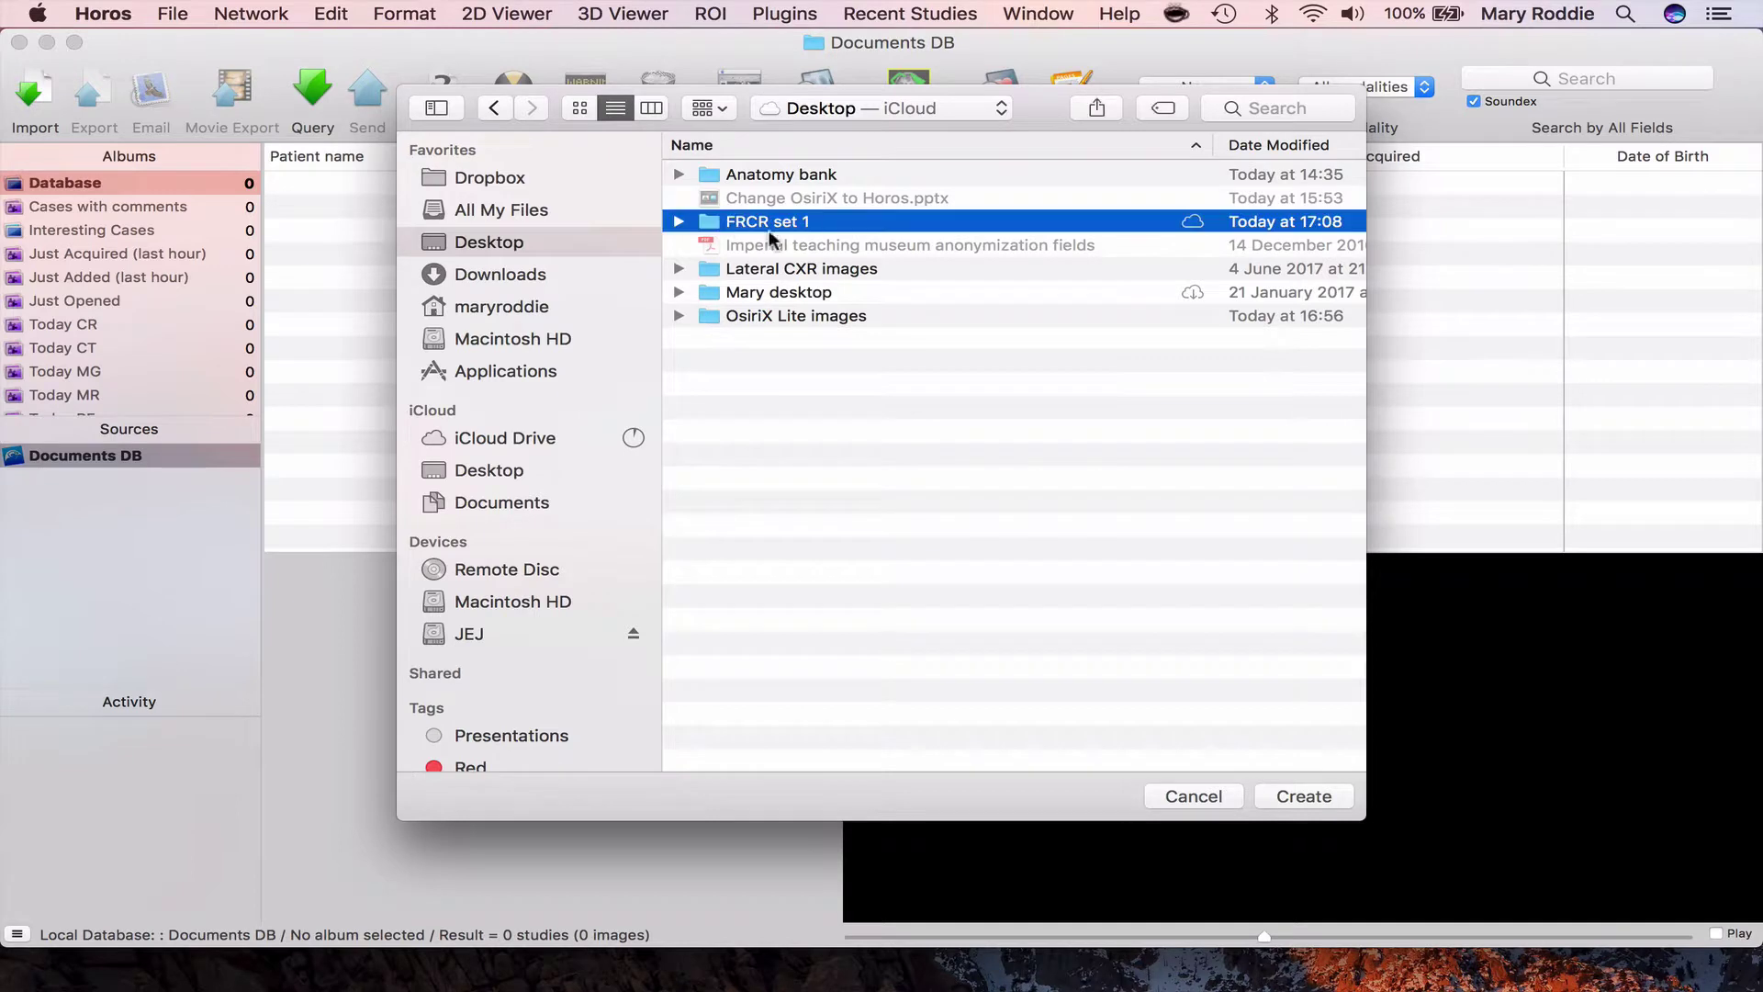
left_click(1309, 803)
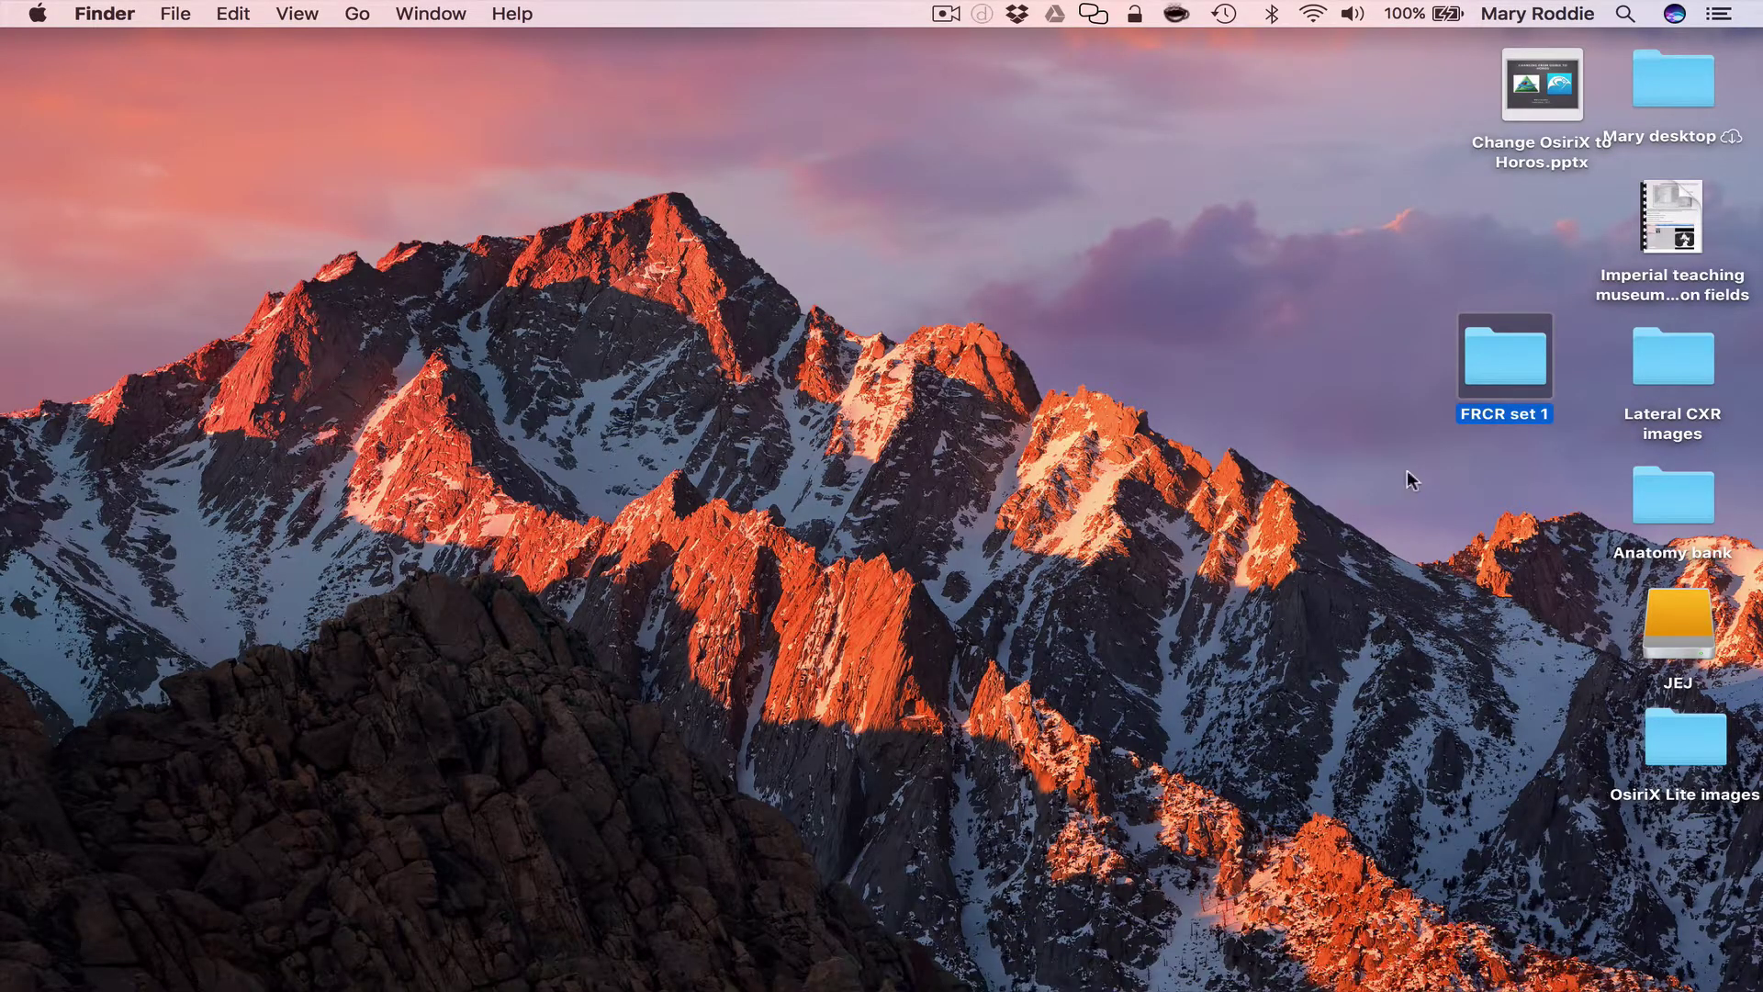
Step: In Finder, rename the OsiriX Data folder inside the desktop's FRCR set 1 folder as Horos Data and close the window
double_click(1506, 353)
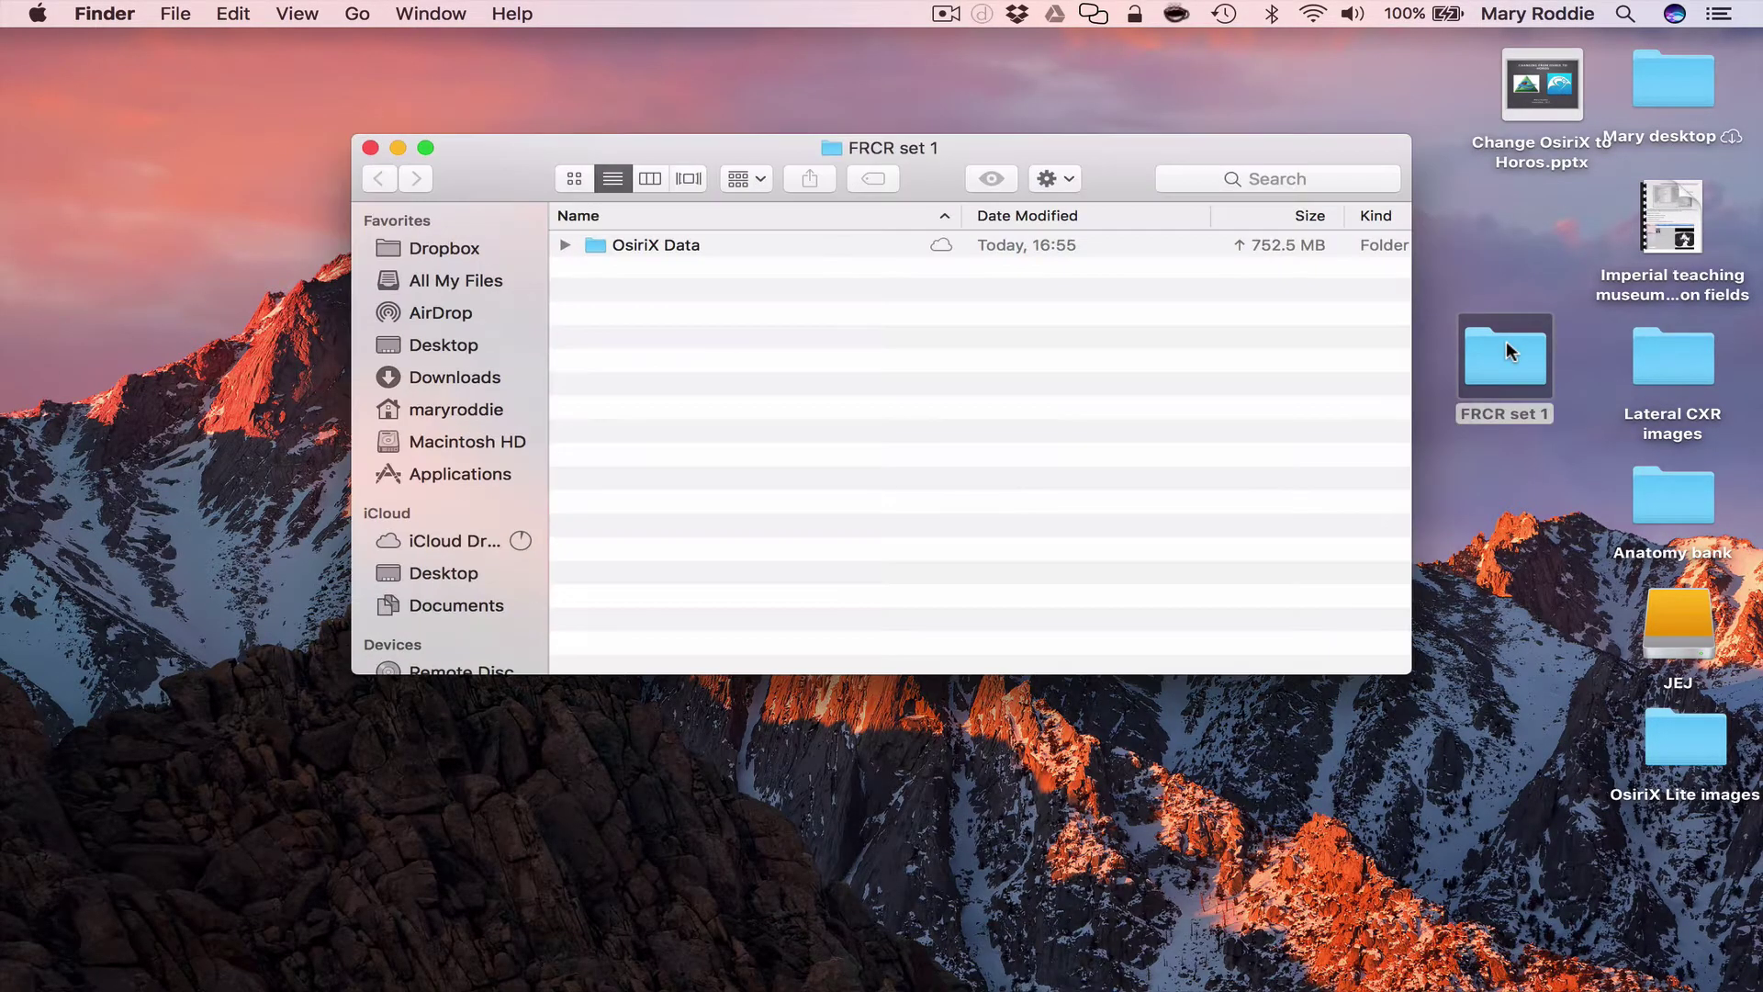
left_click(648, 246)
key("Return")
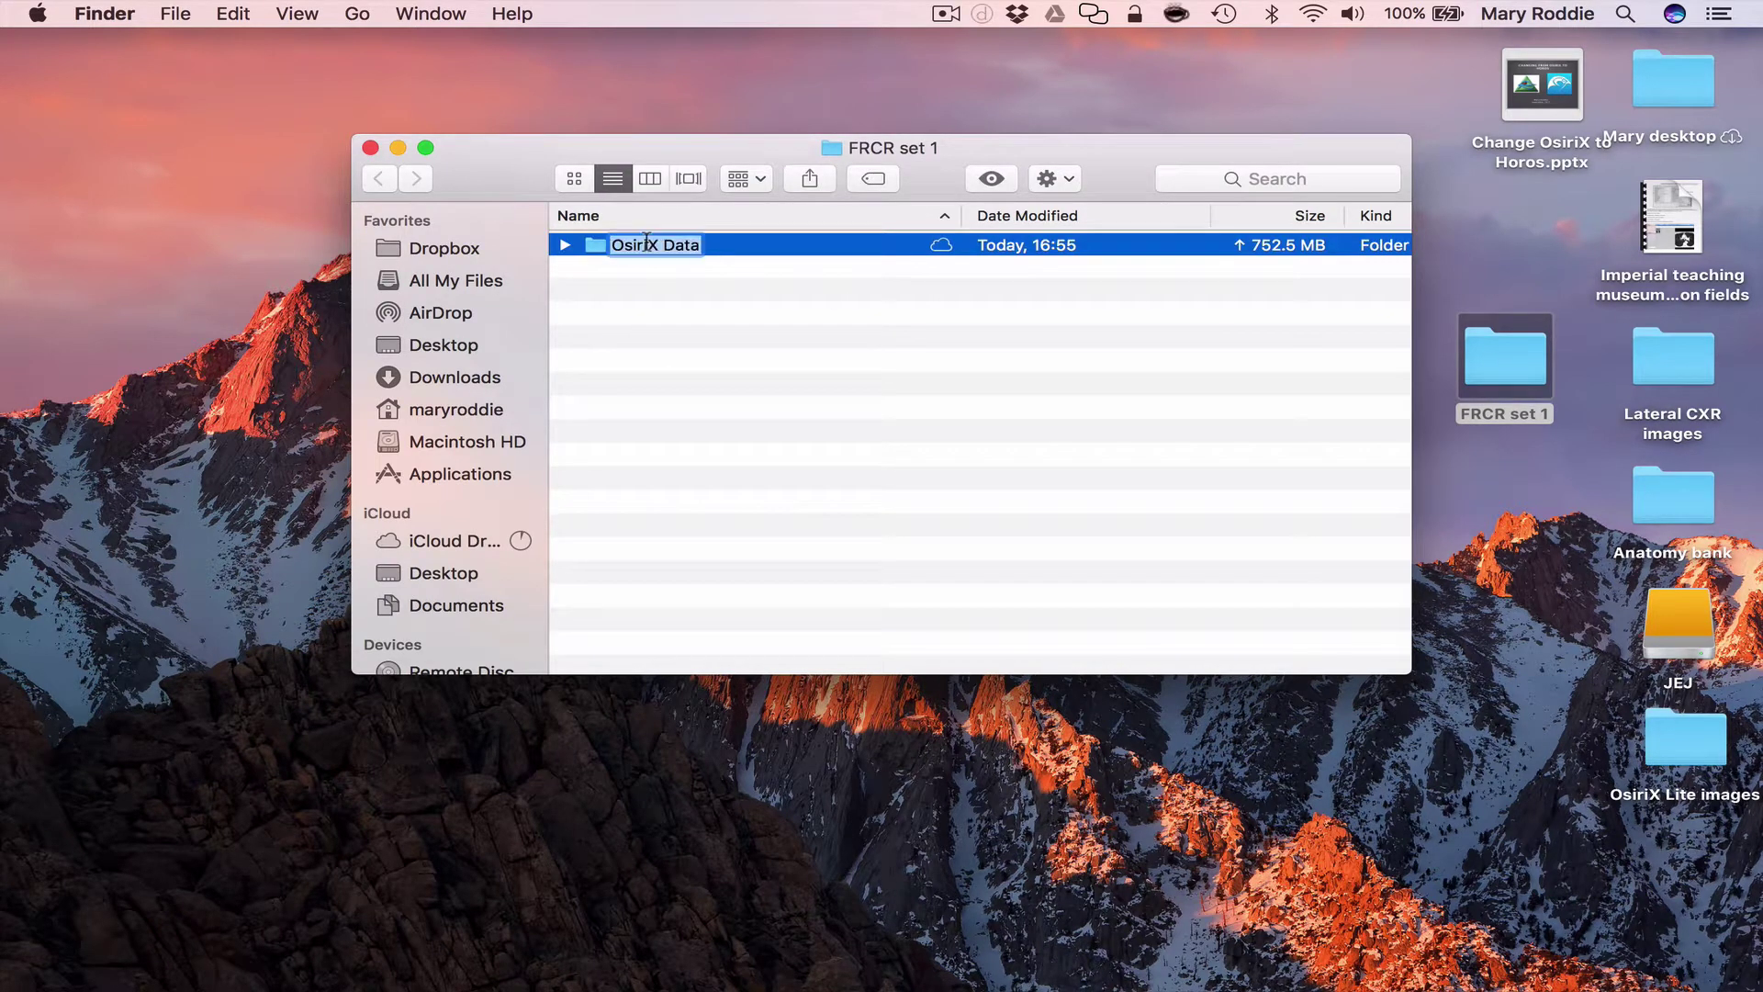
left_click(657, 244)
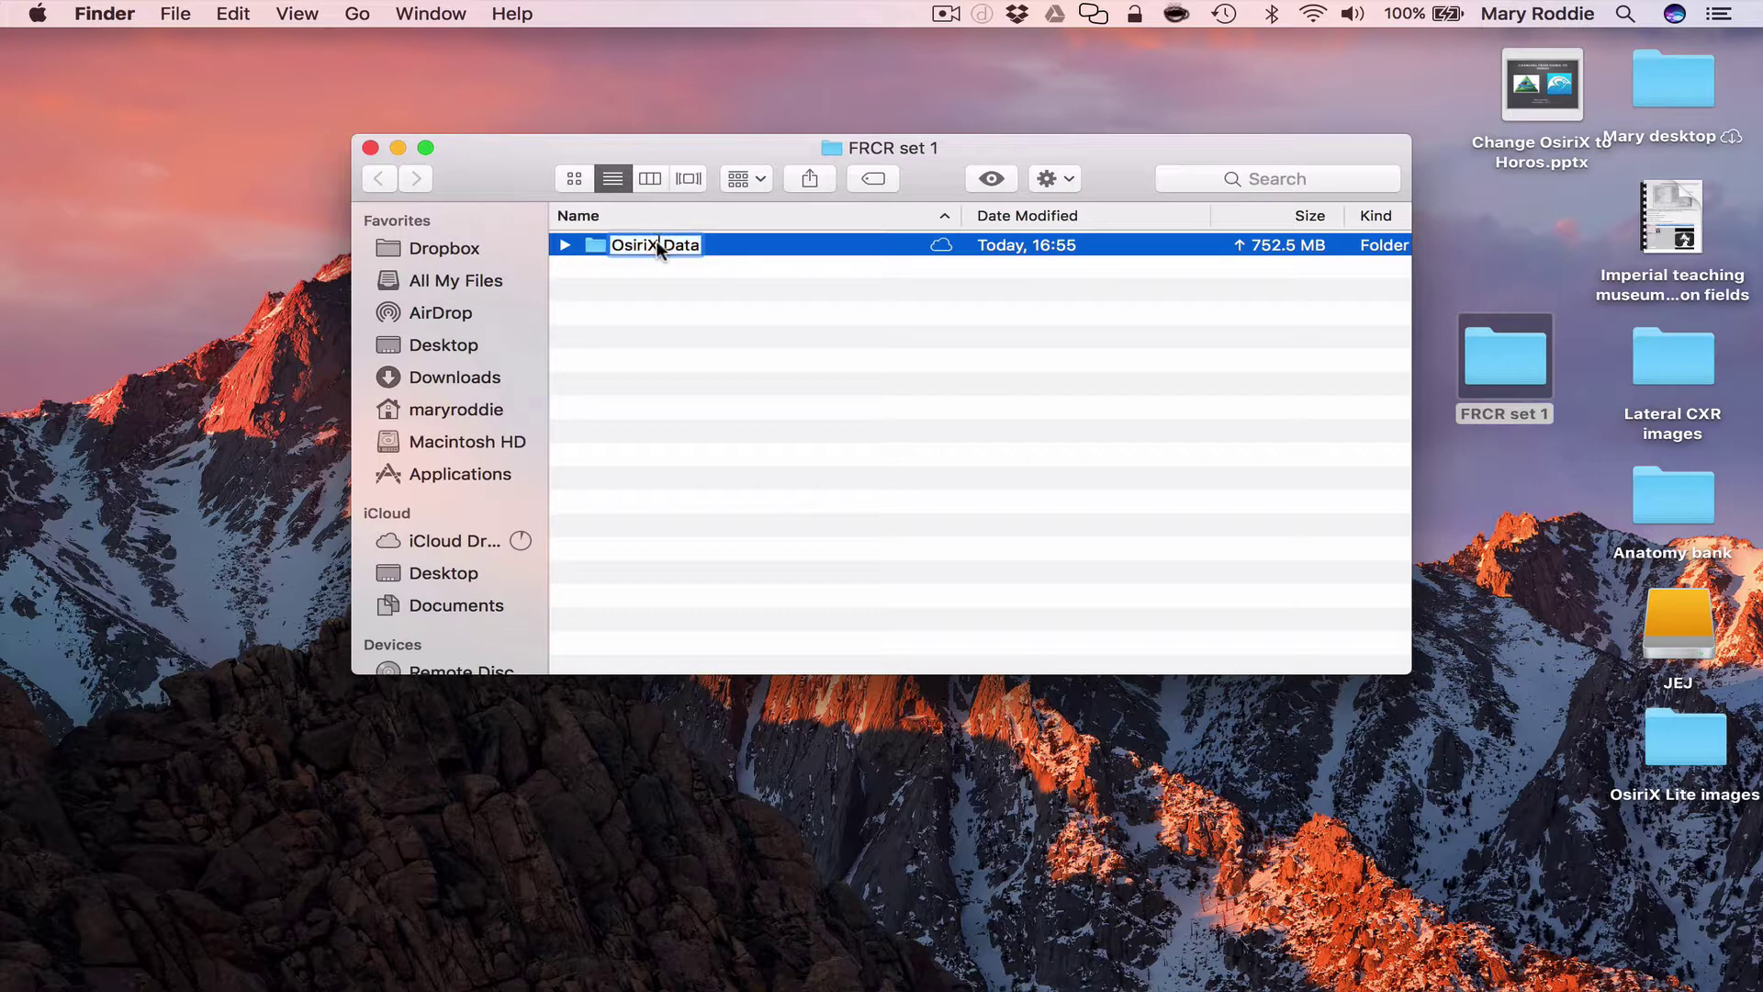
key("BackSpace")
key("BackSpace")
key("BackSpace")
key("BackSpace")
key("BackSpace")
key("BackSpace")
type("Horo")
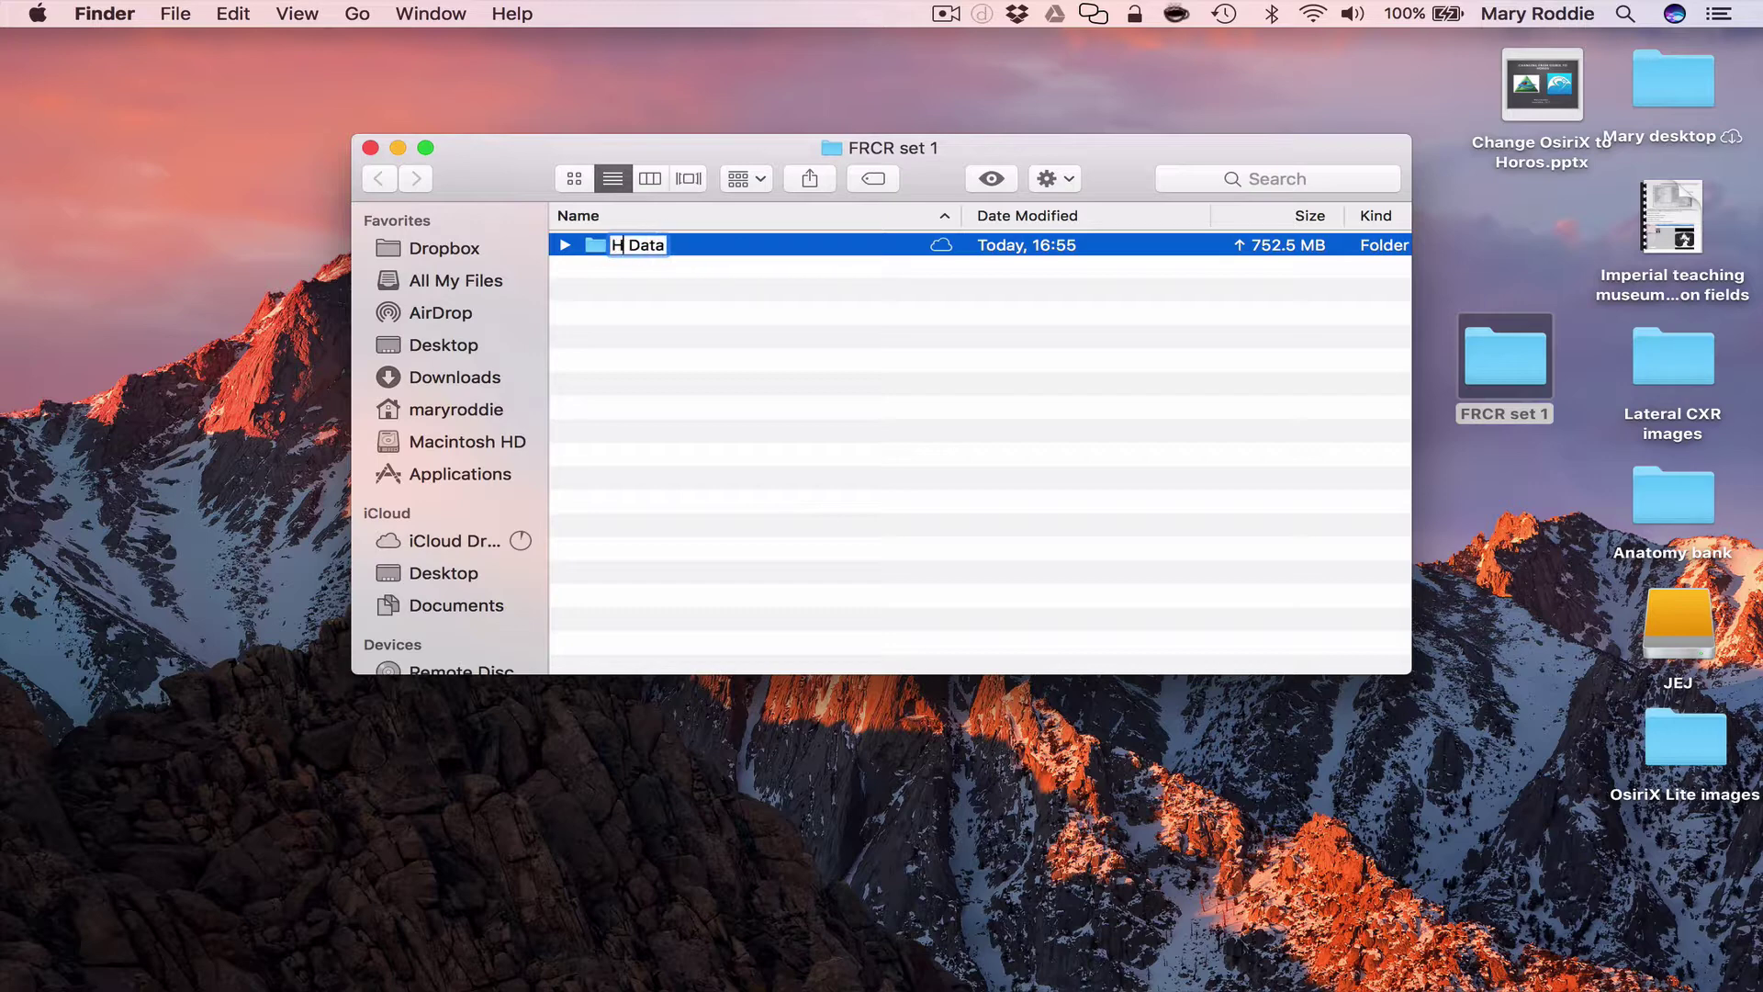
type("s")
key("Return")
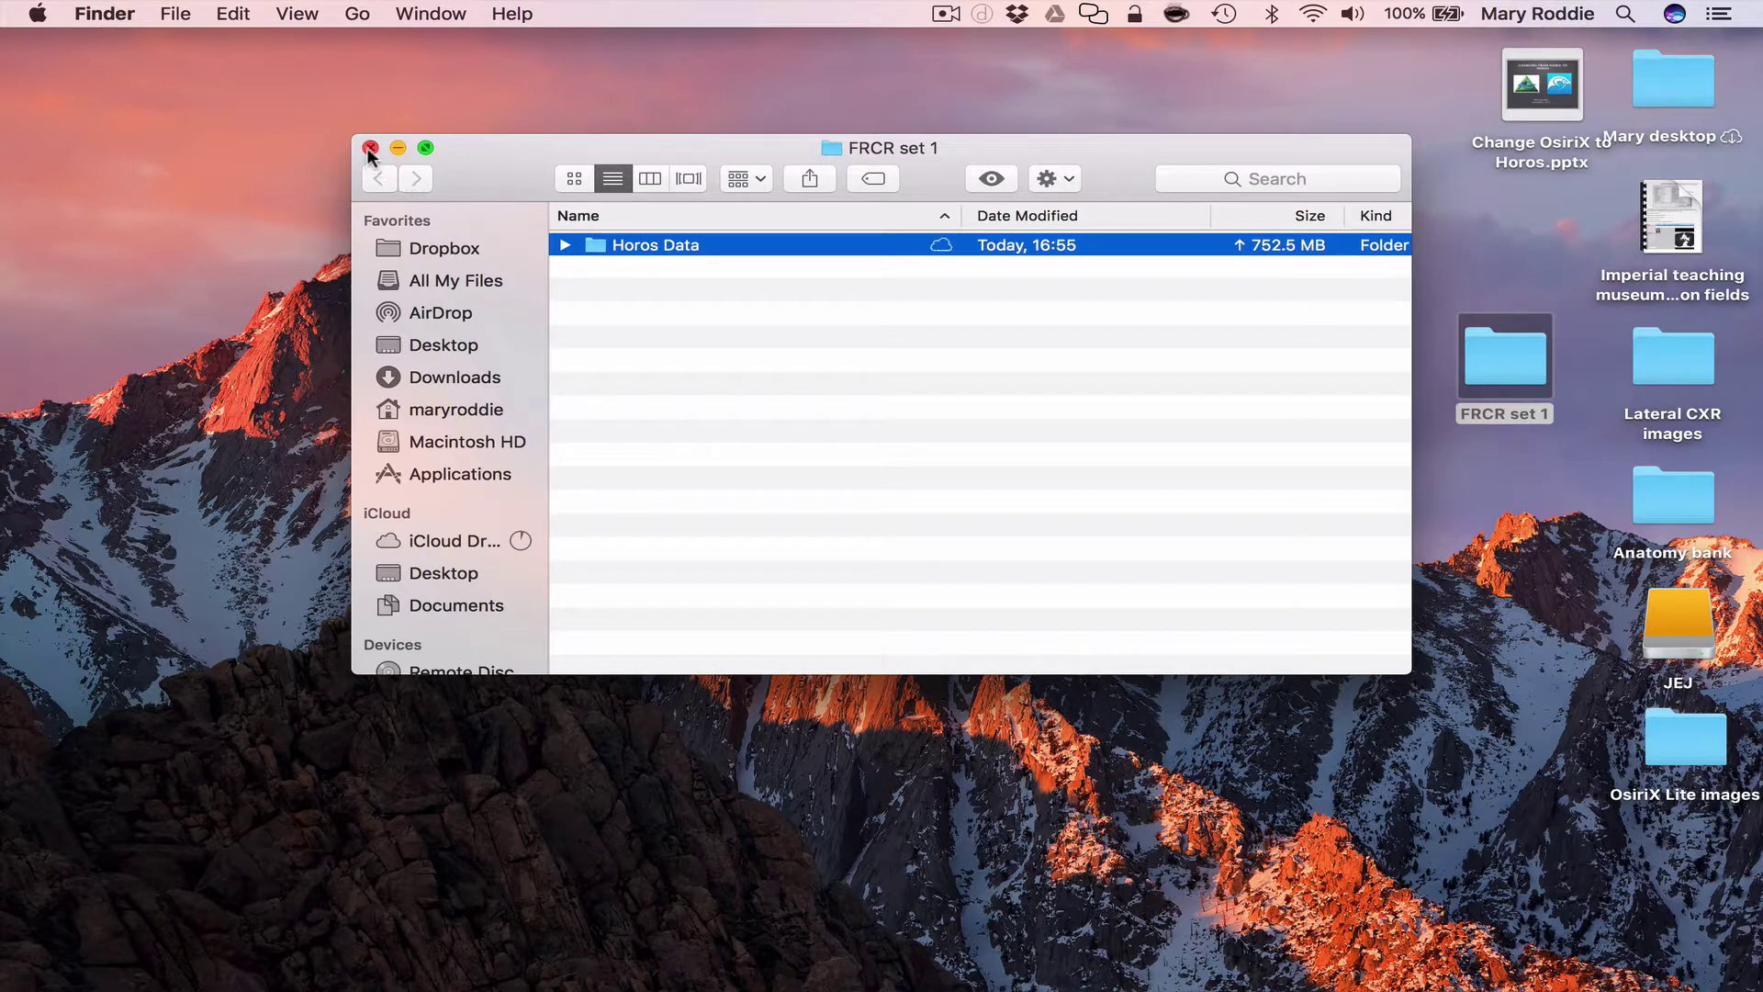
left_click(369, 147)
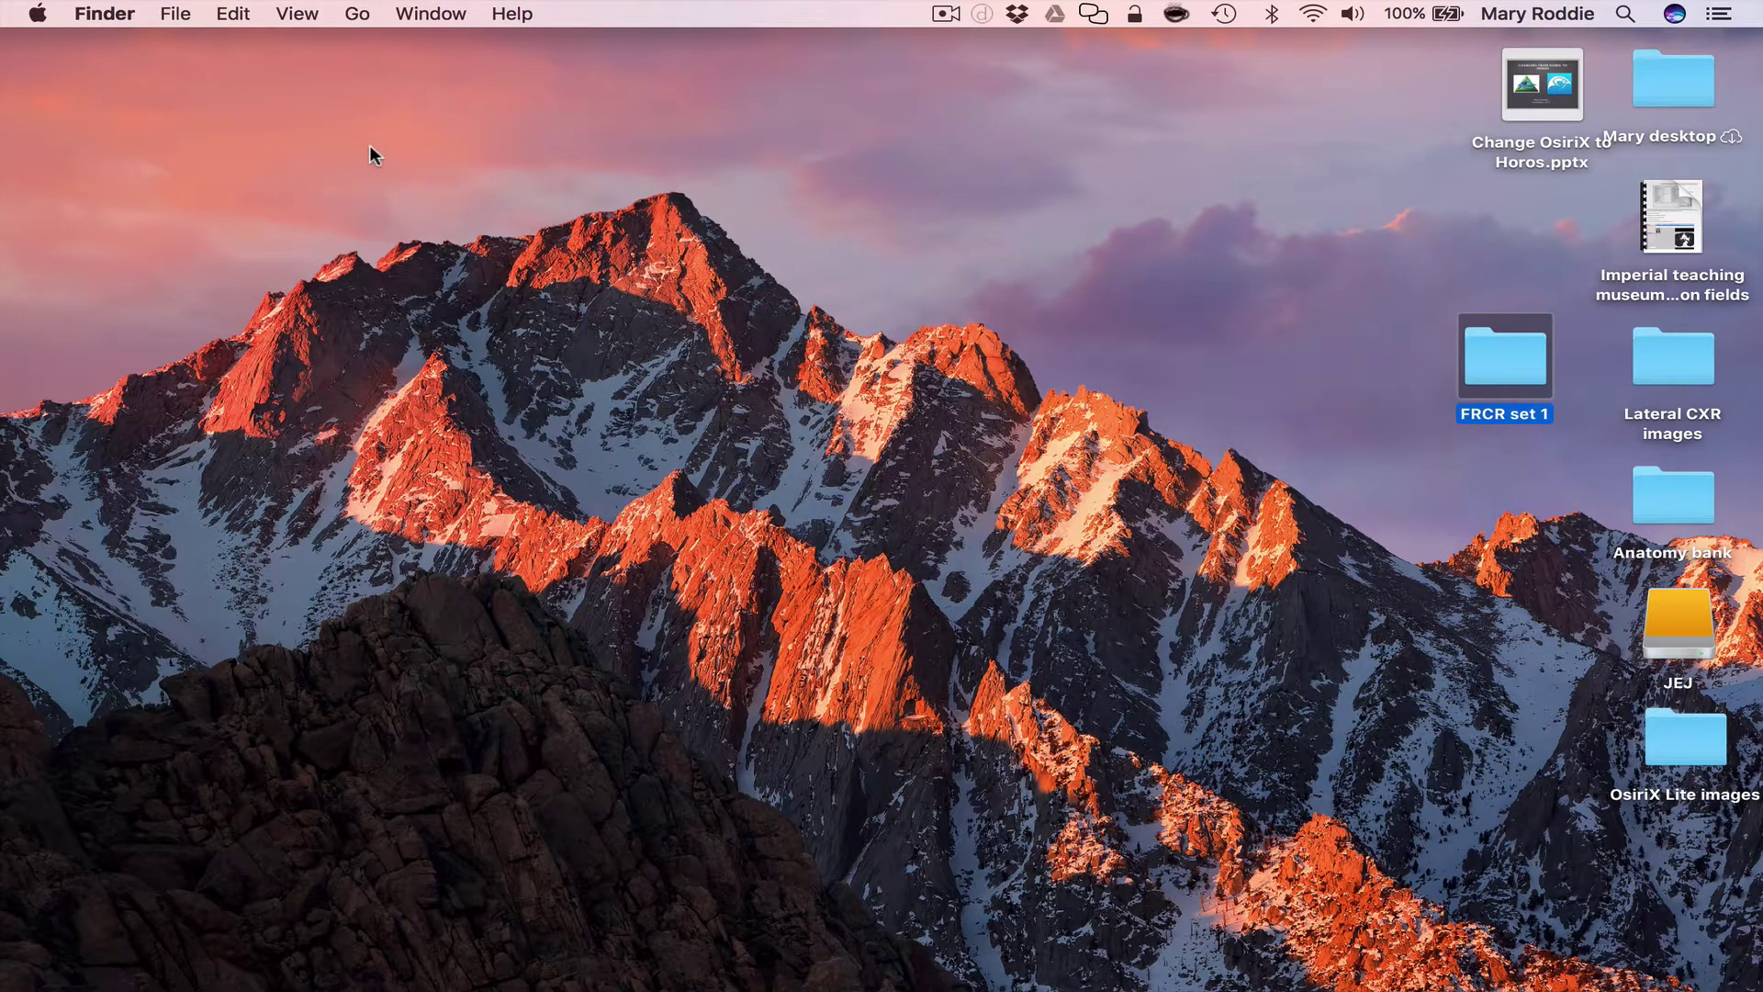
Step: Switch to Horos and create a new database folder from the desktop's FRCR set 1, accepting the database index reconstruction
left_click(564, 955)
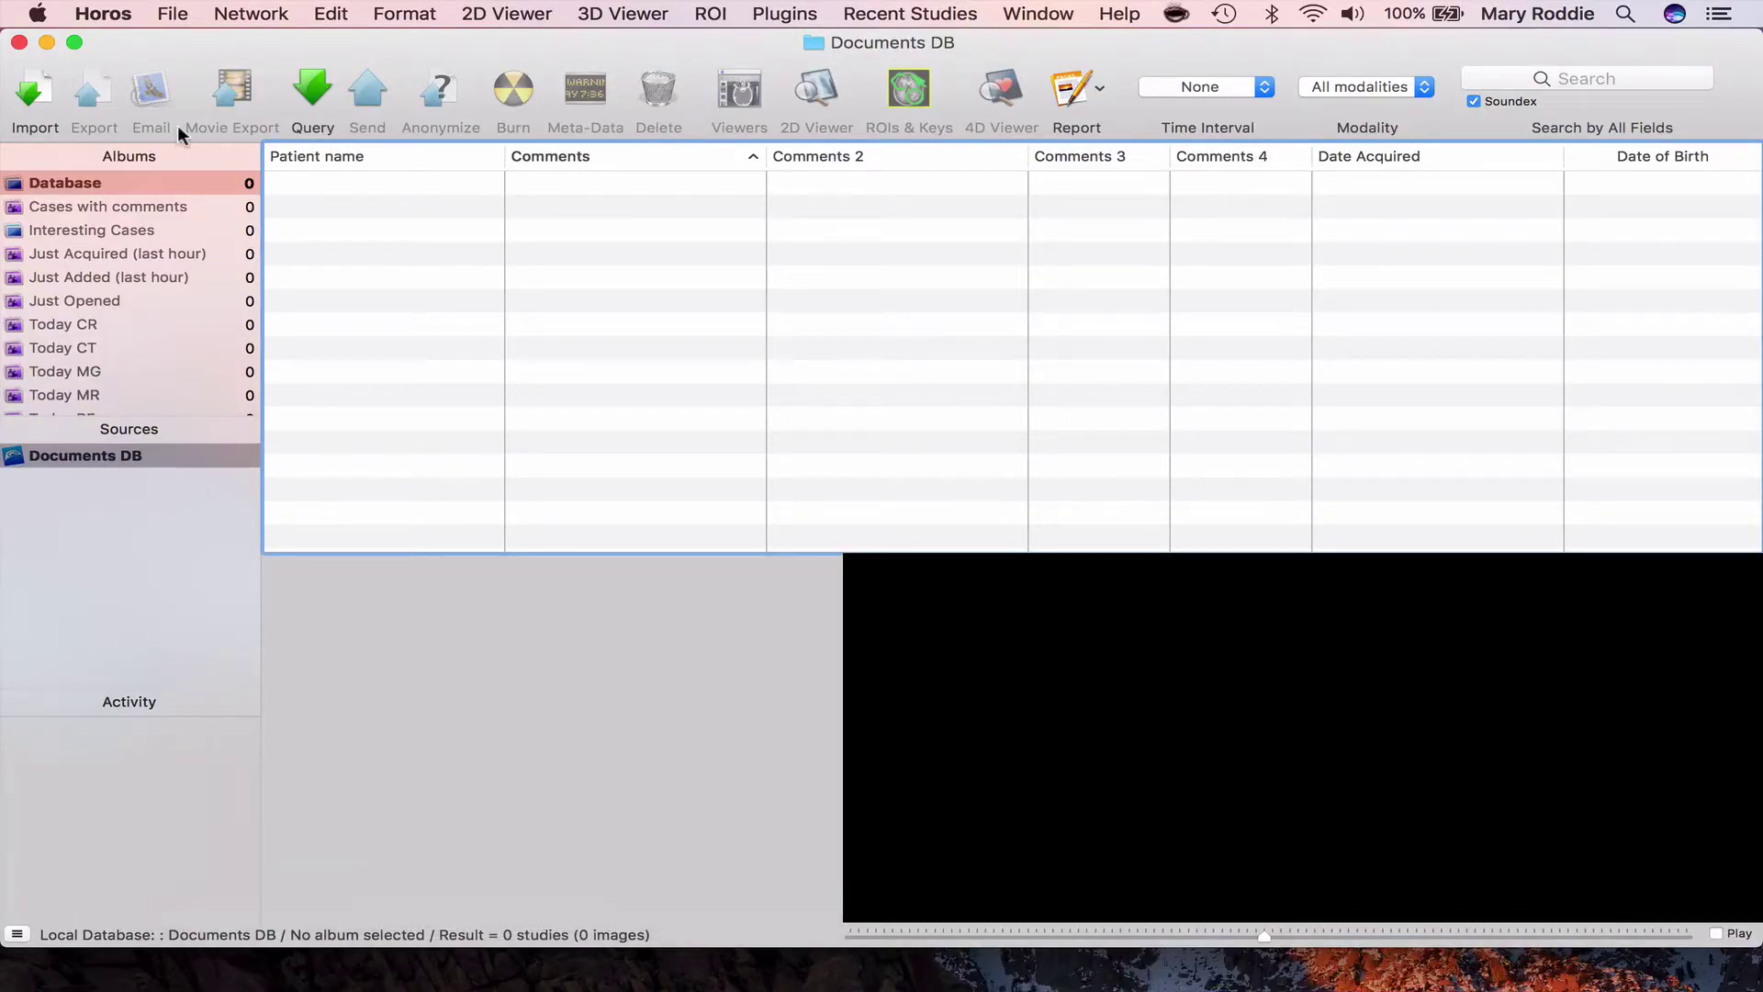
left_click(173, 13)
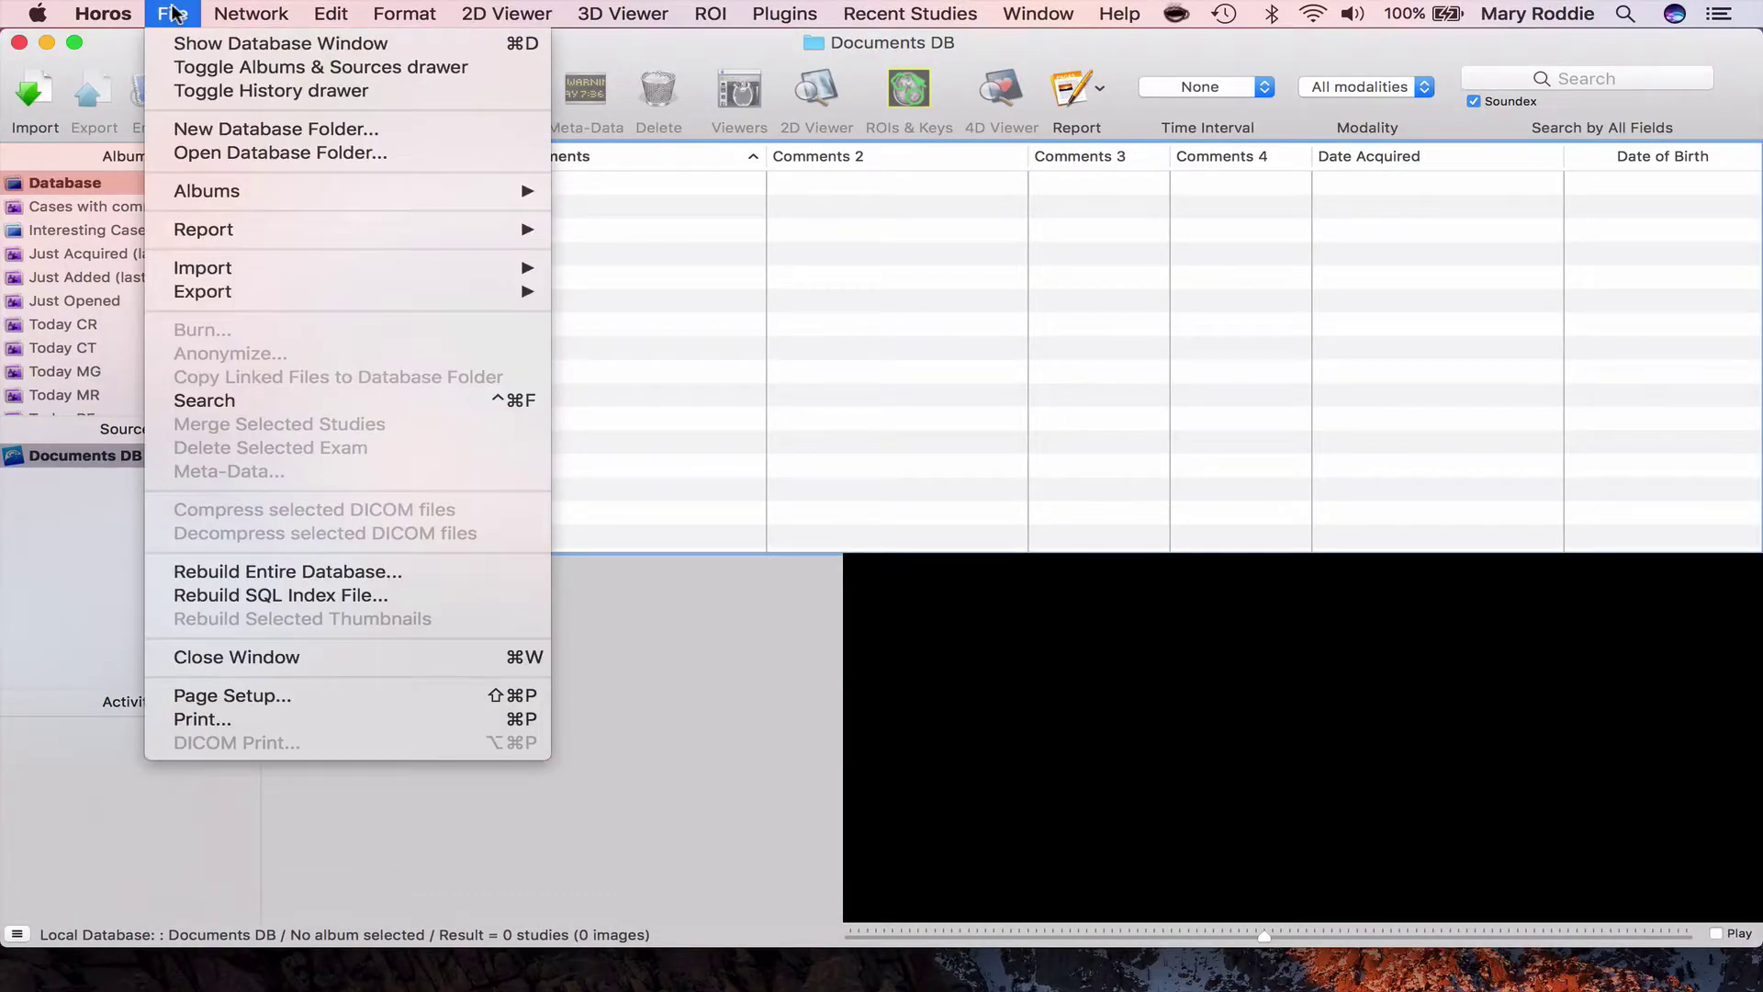
left_click(213, 135)
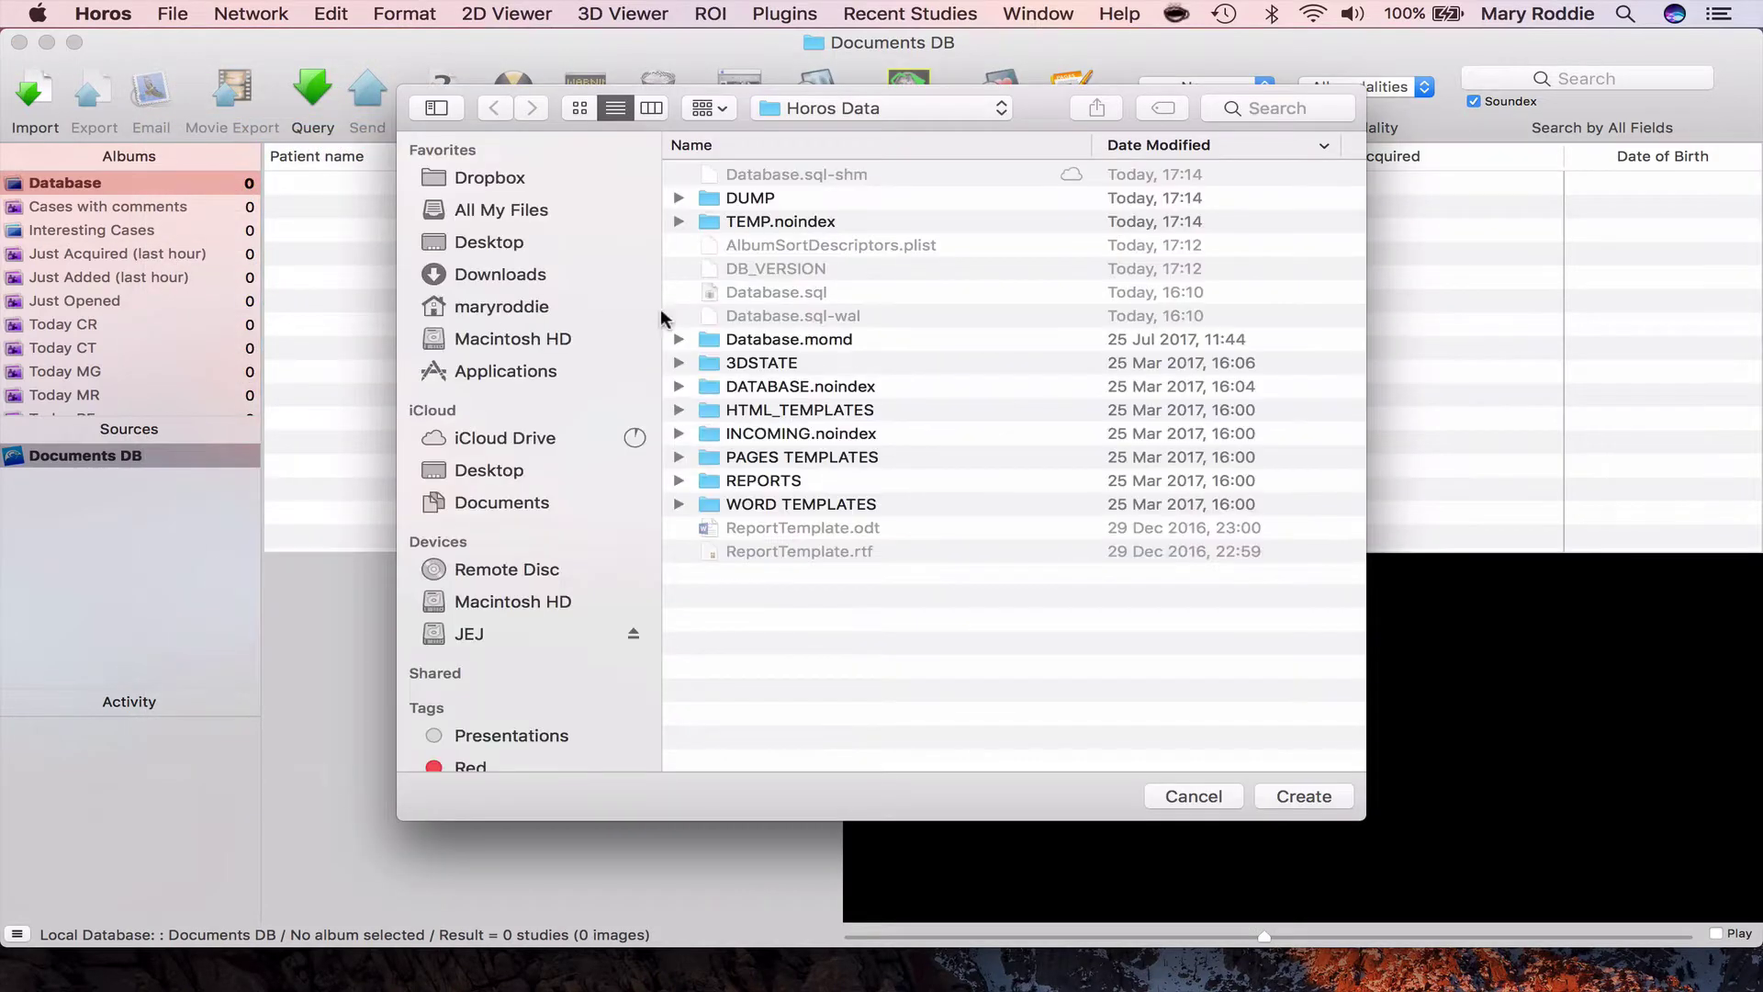
left_click(504, 243)
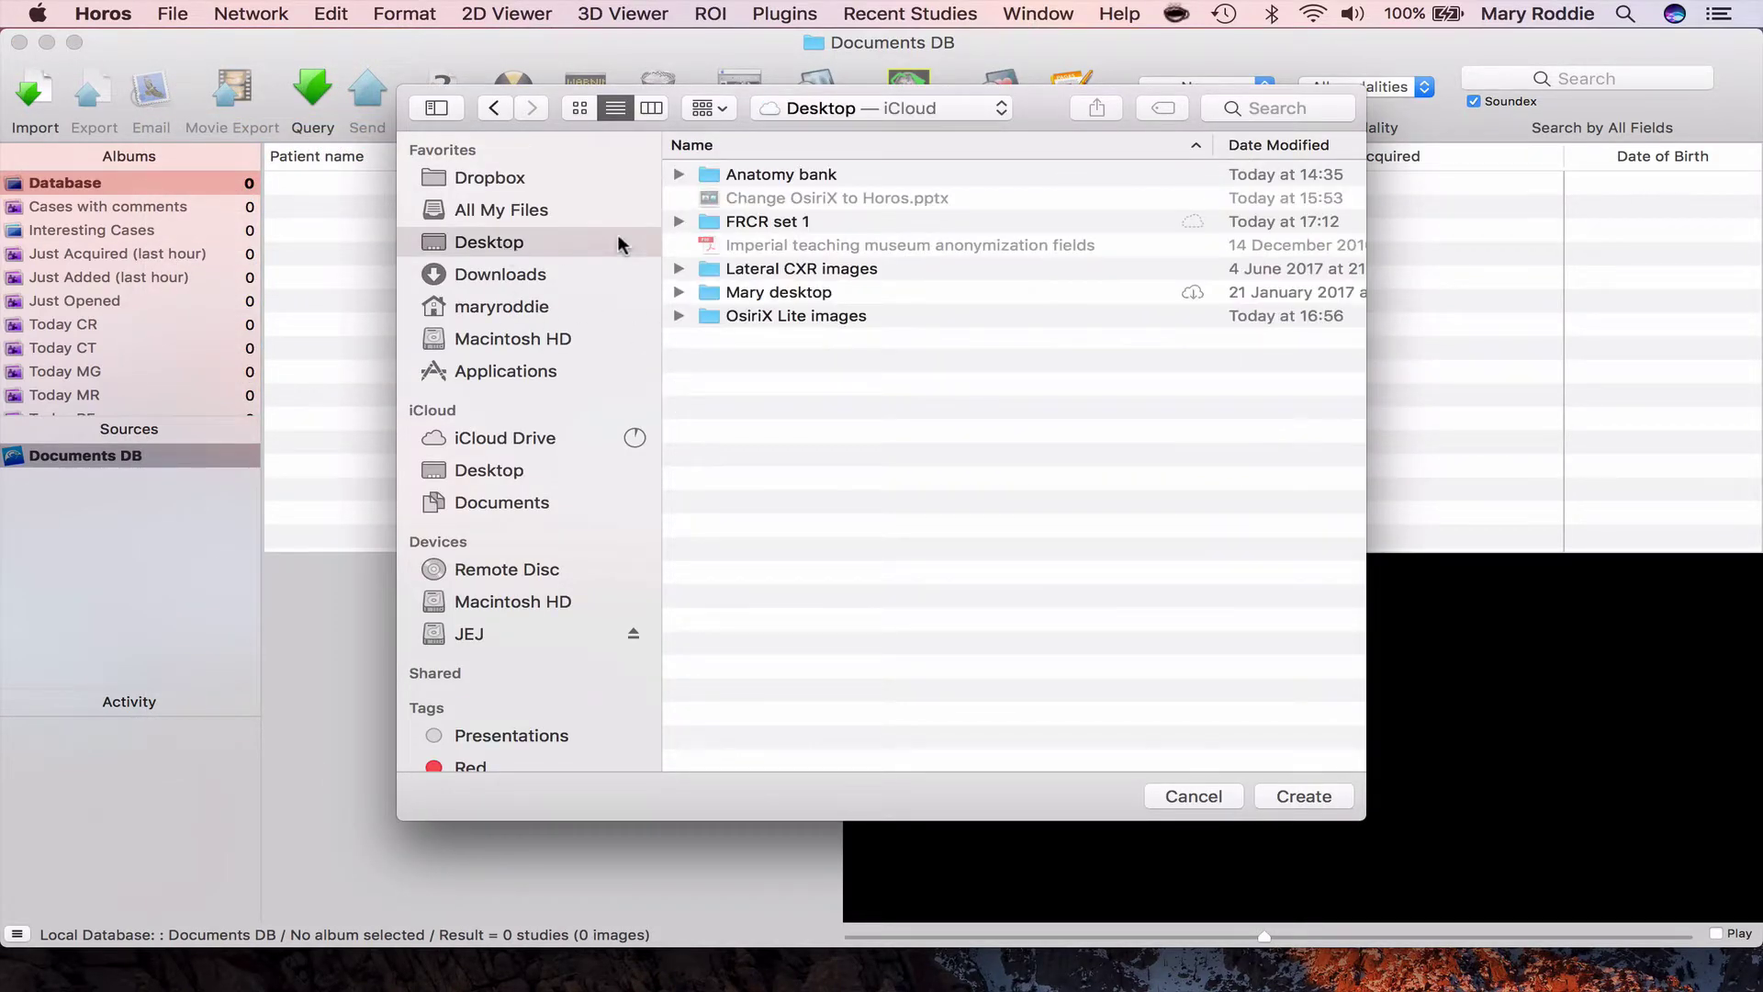
left_click(746, 221)
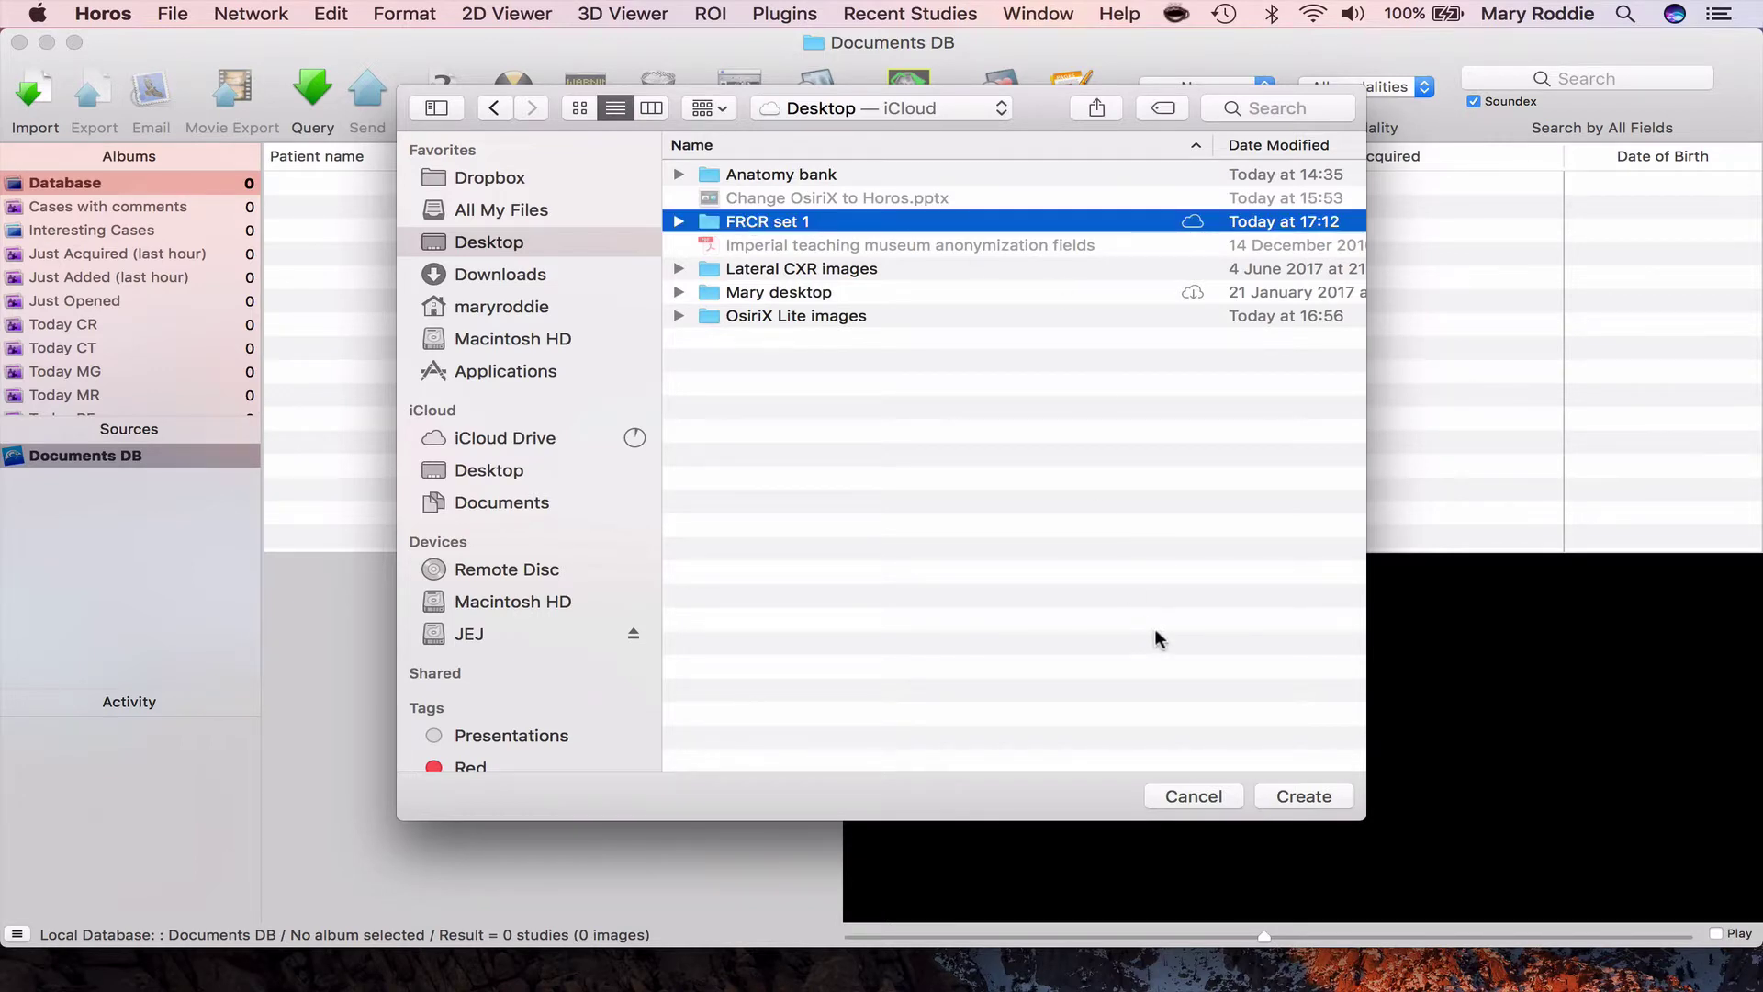
left_click(1286, 796)
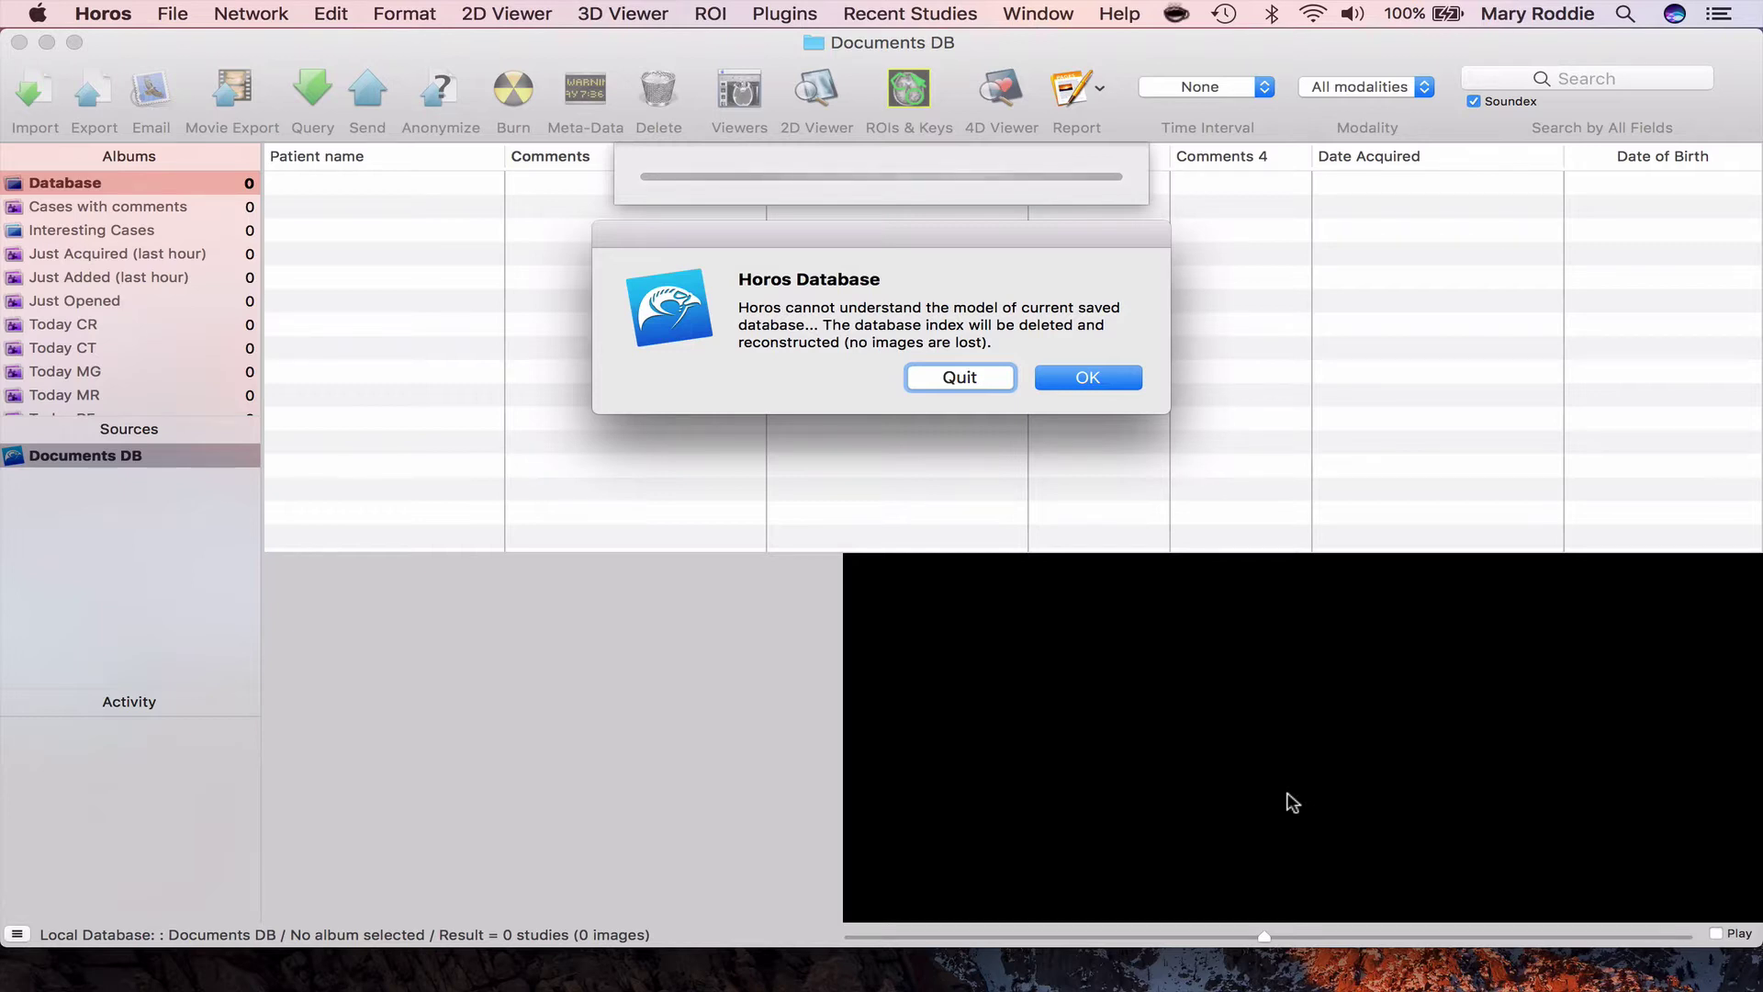
left_click(1099, 382)
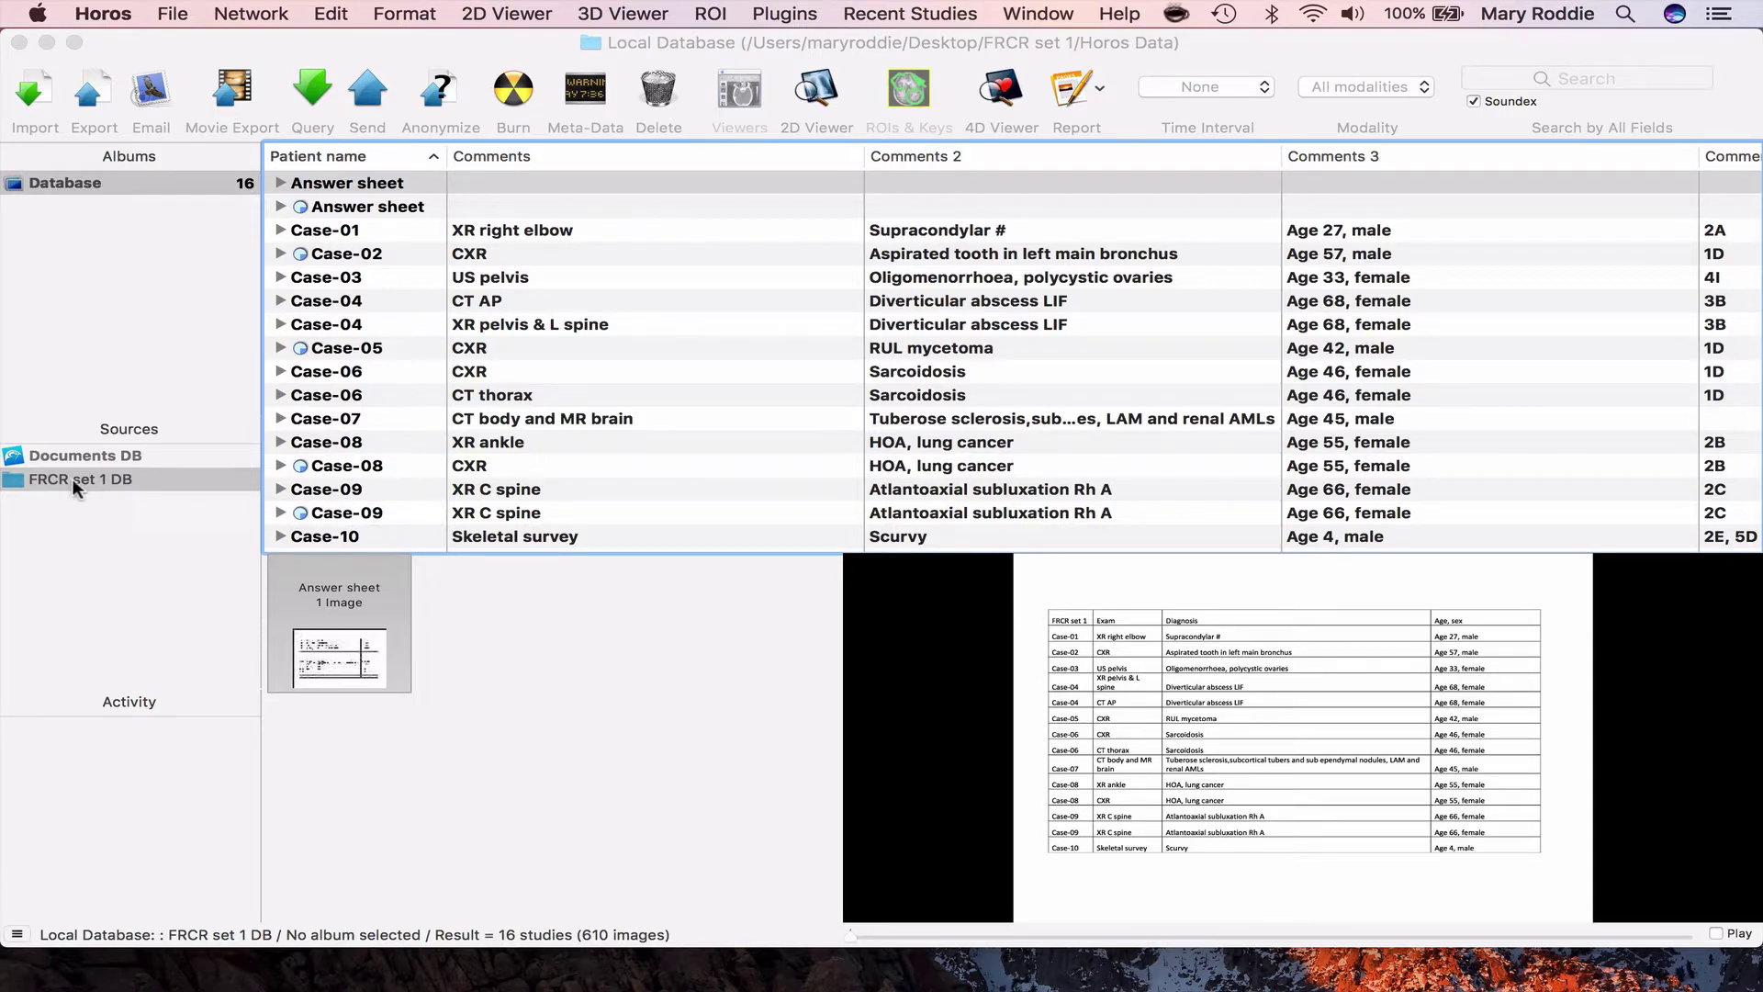
Step: Delete the FRCR set 1 path from the local databases in the Horos Locations preferences and close the preferences
left_click(88, 16)
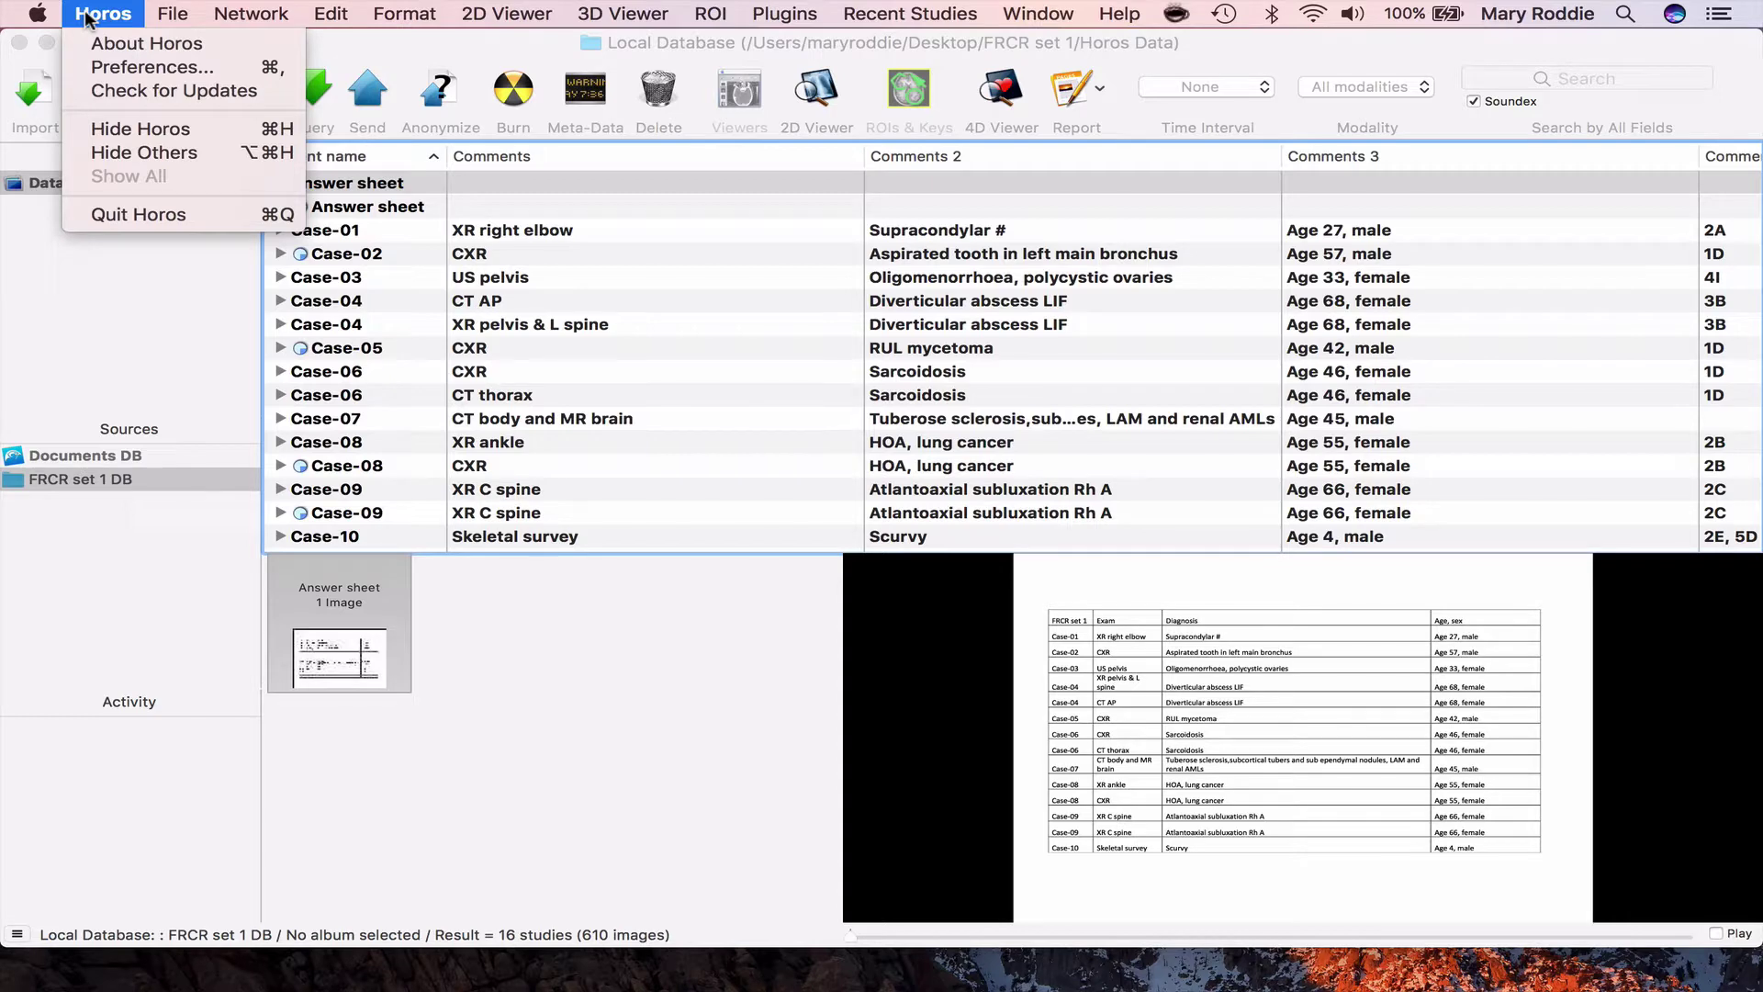
left_click(103, 61)
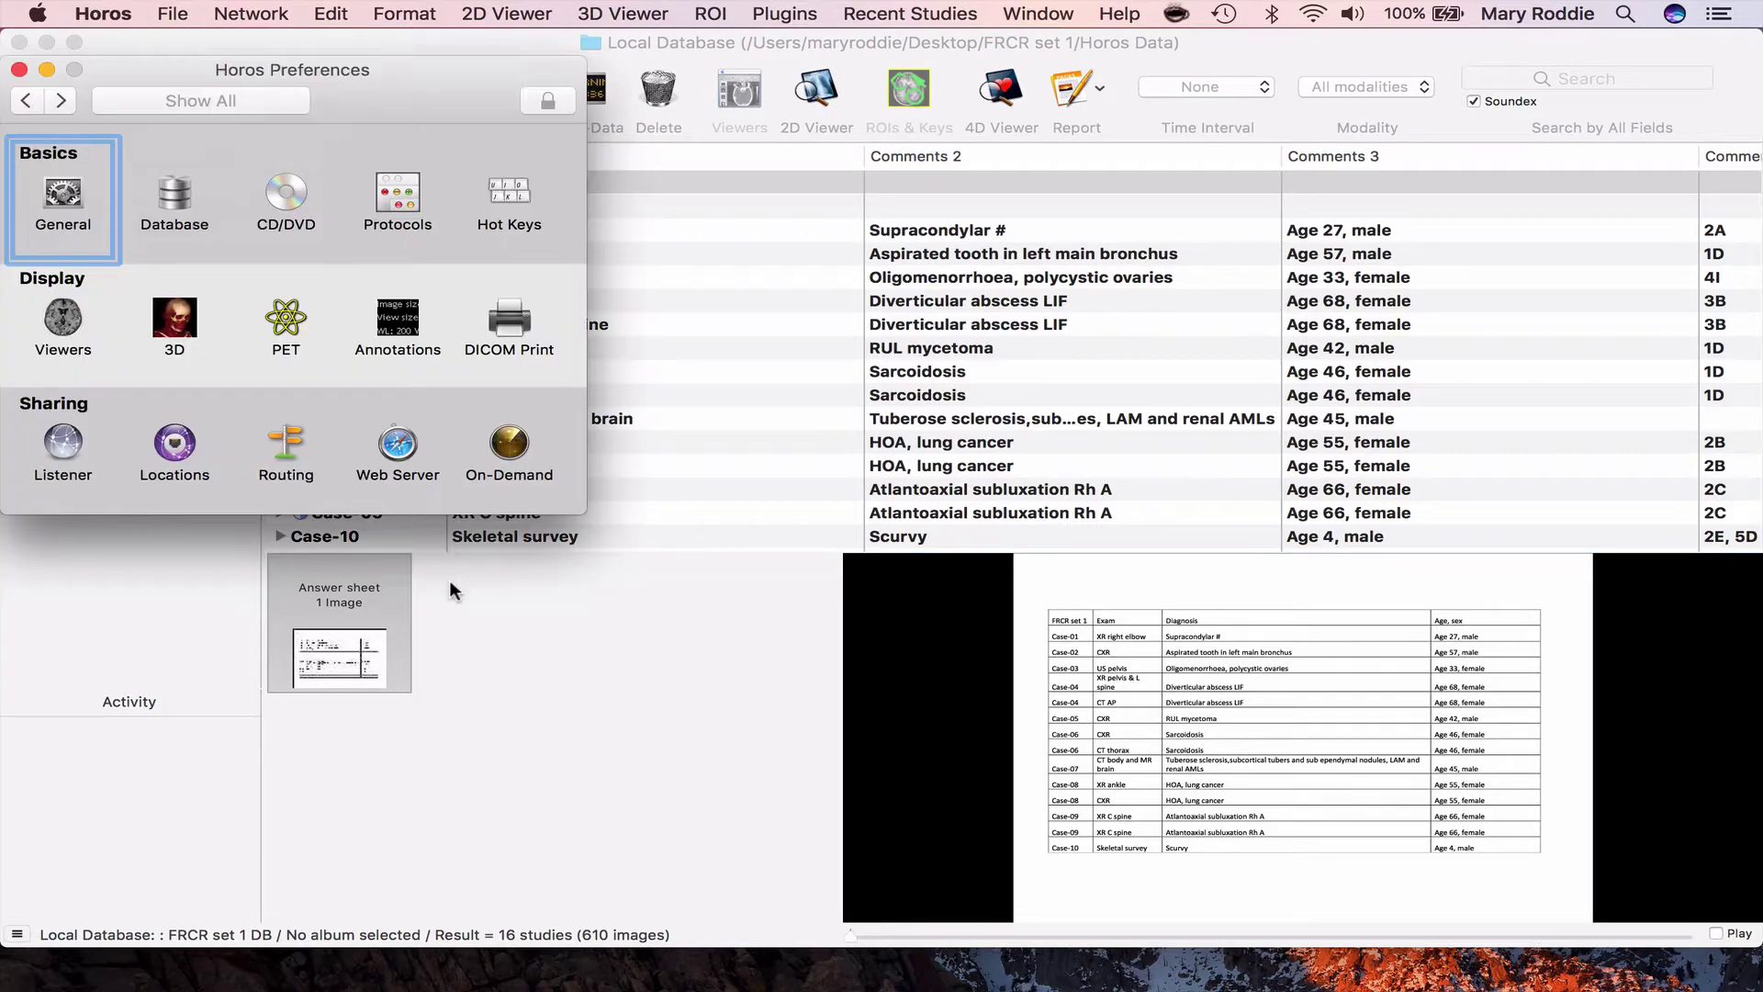
left_click(167, 449)
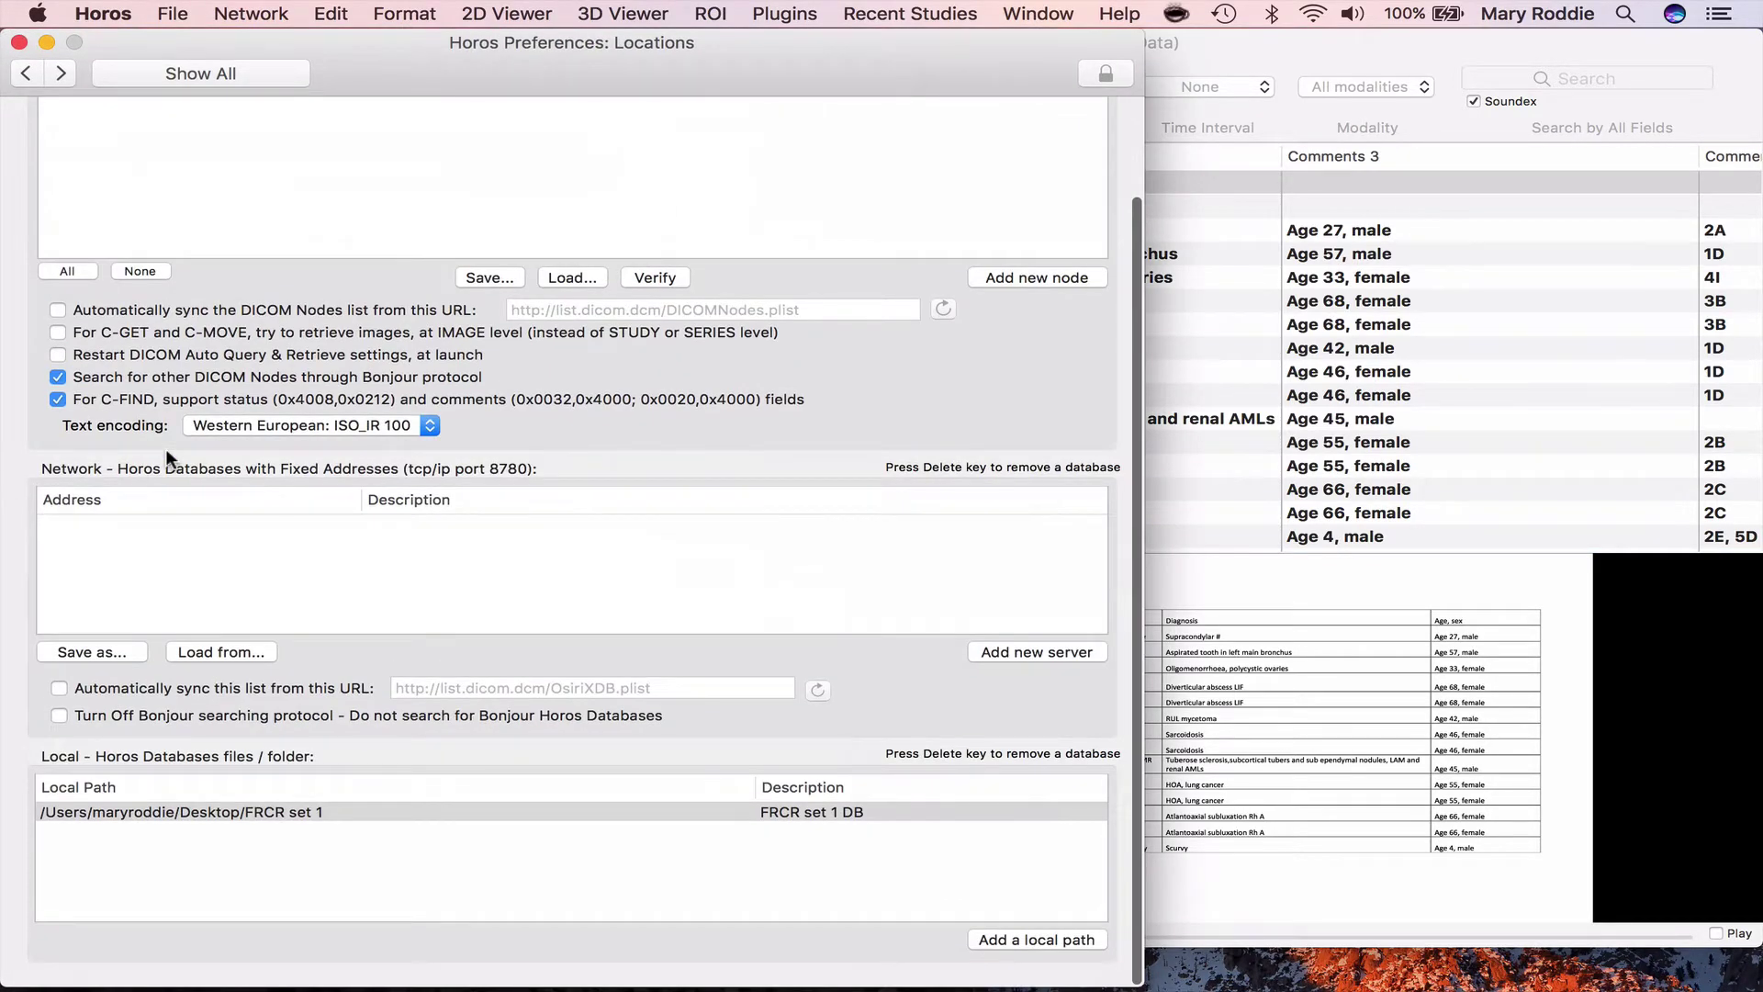
left_click(222, 809)
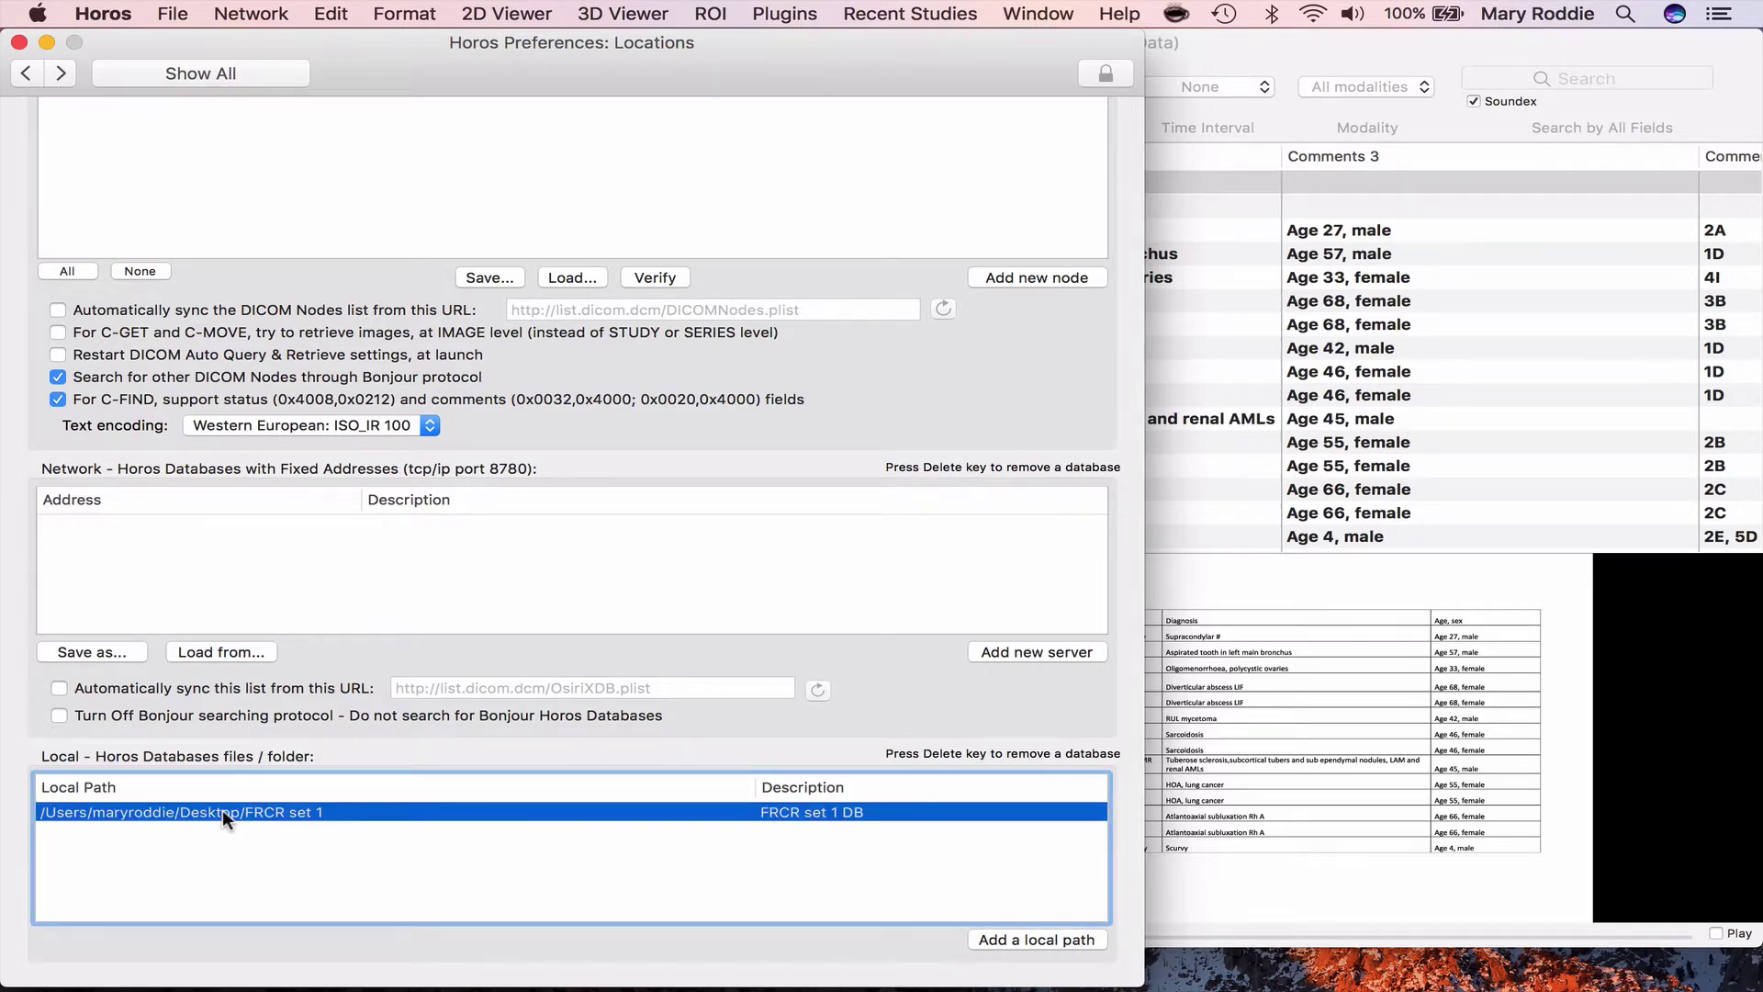
key("Delete")
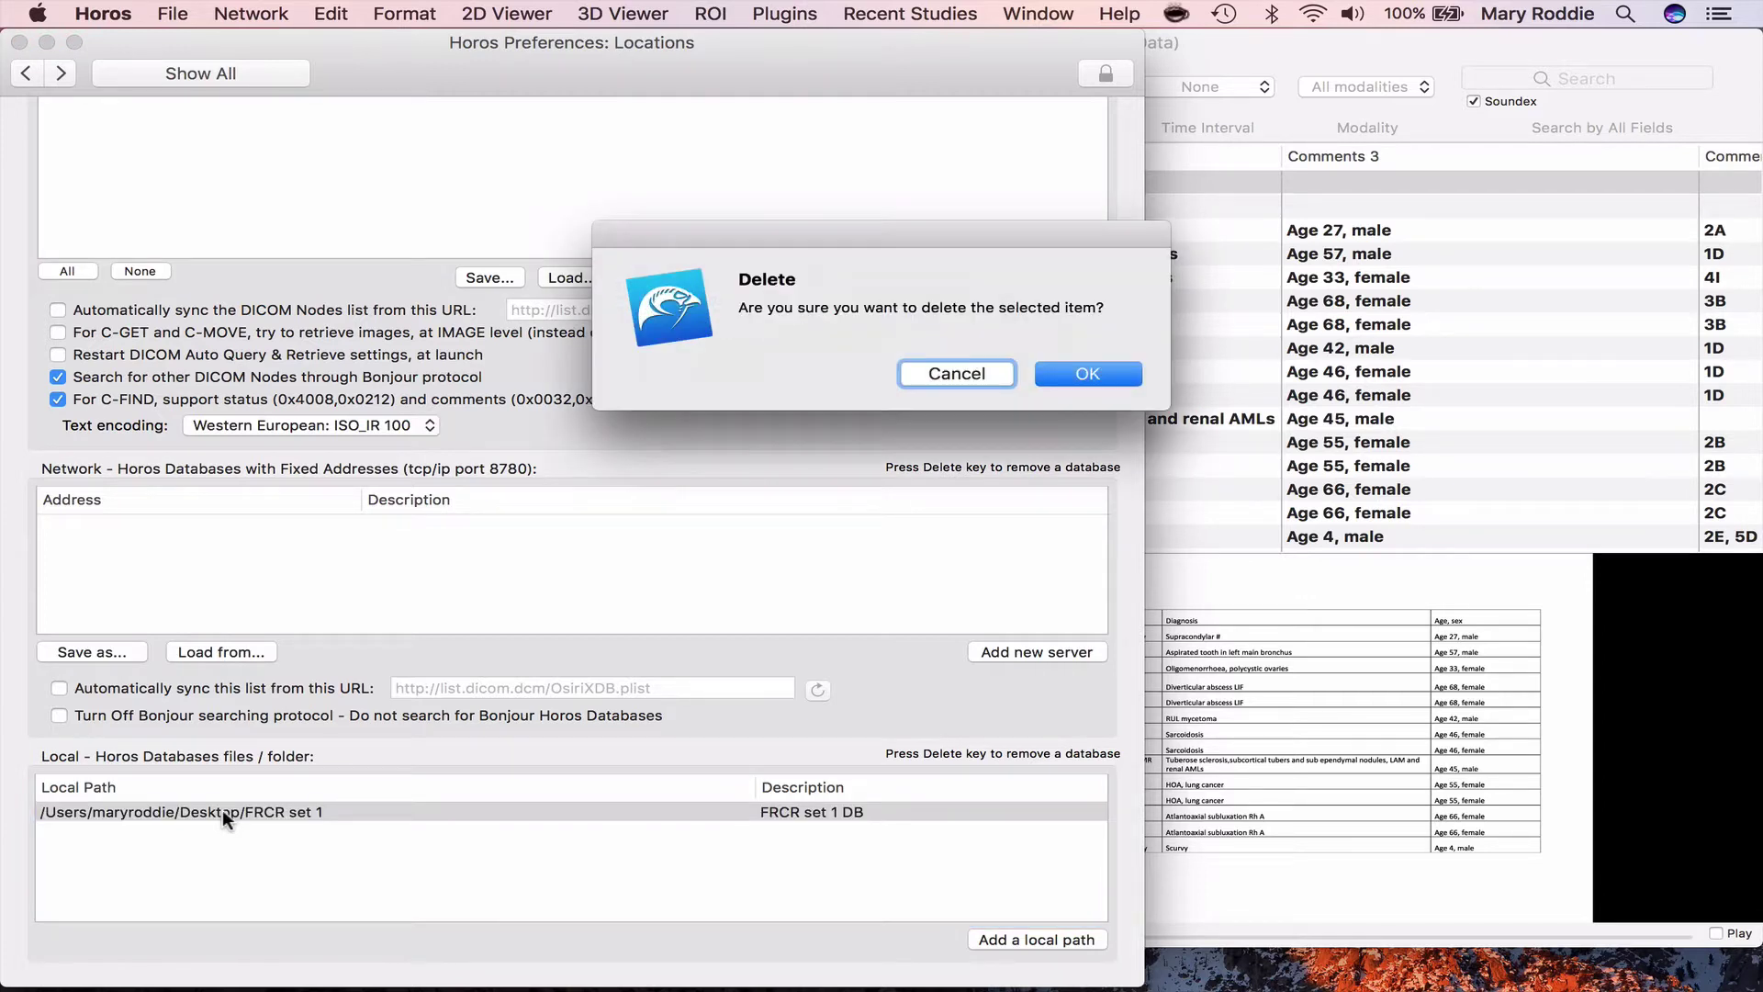
left_click(1071, 371)
left_click(20, 43)
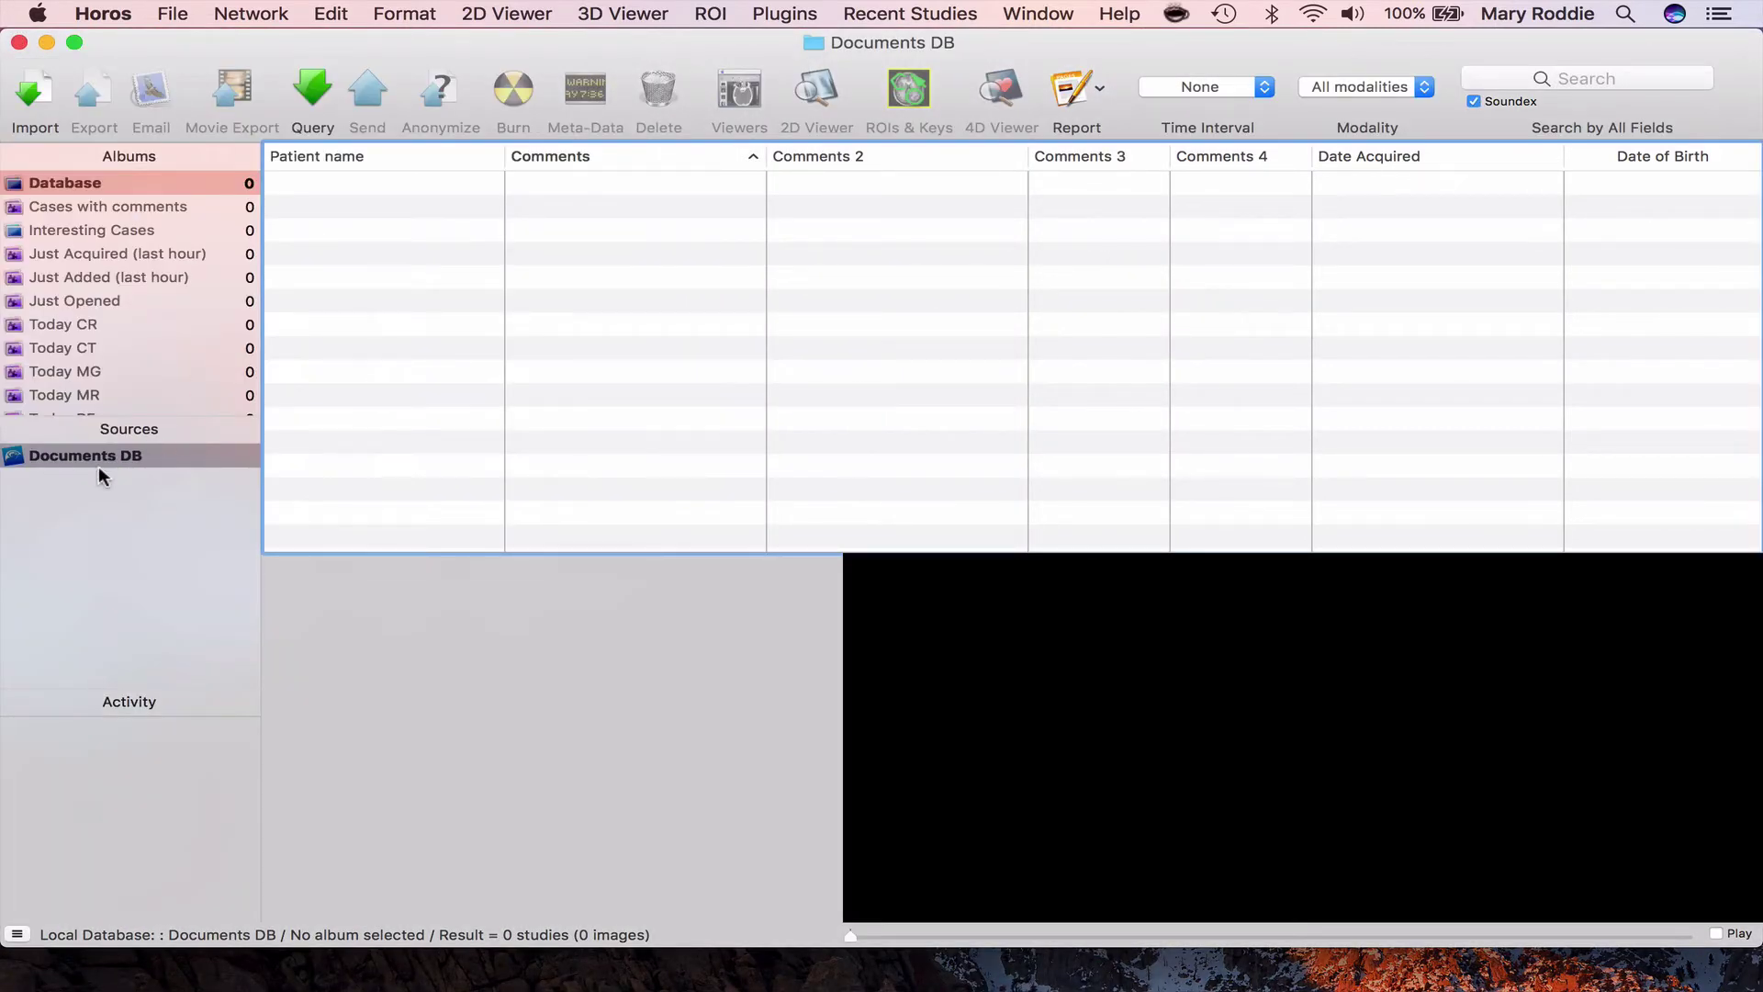